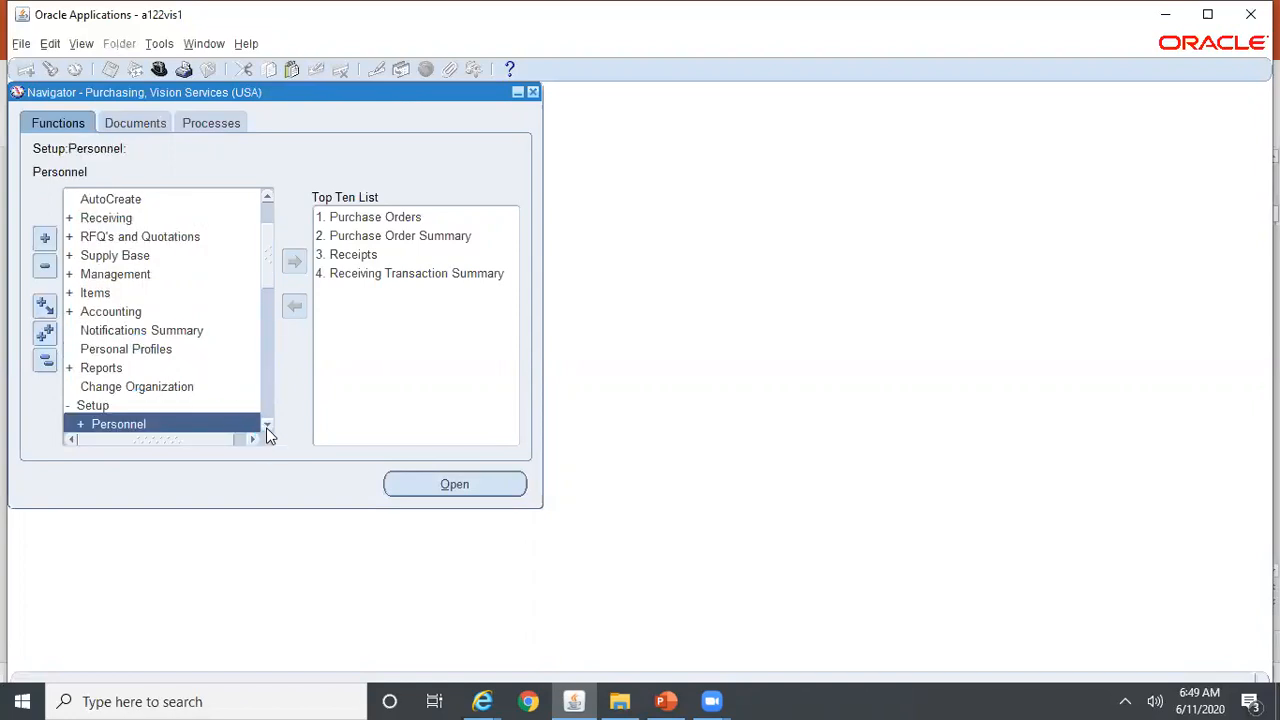
# Open Purchasing Options under Setup > Organizations and switch to its page in Internet Explorer
pyautogui.click(266, 427)
pyautogui.click(266, 427)
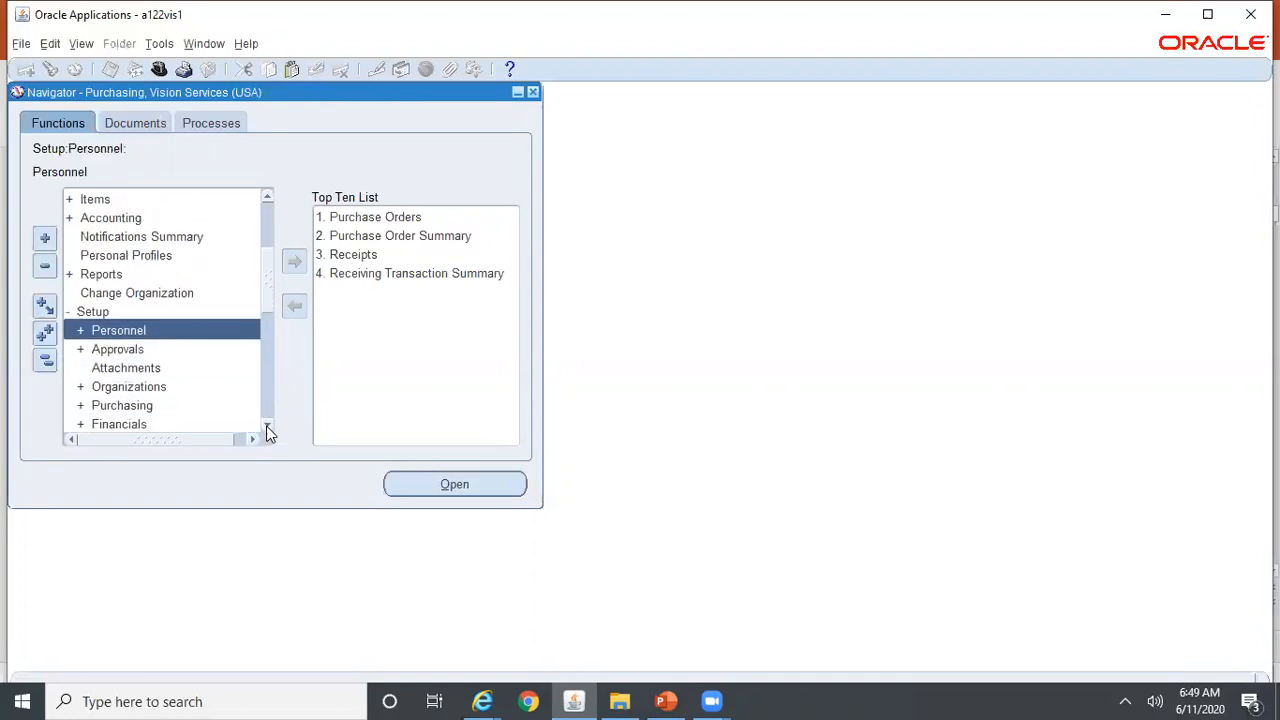
pyautogui.click(172, 387)
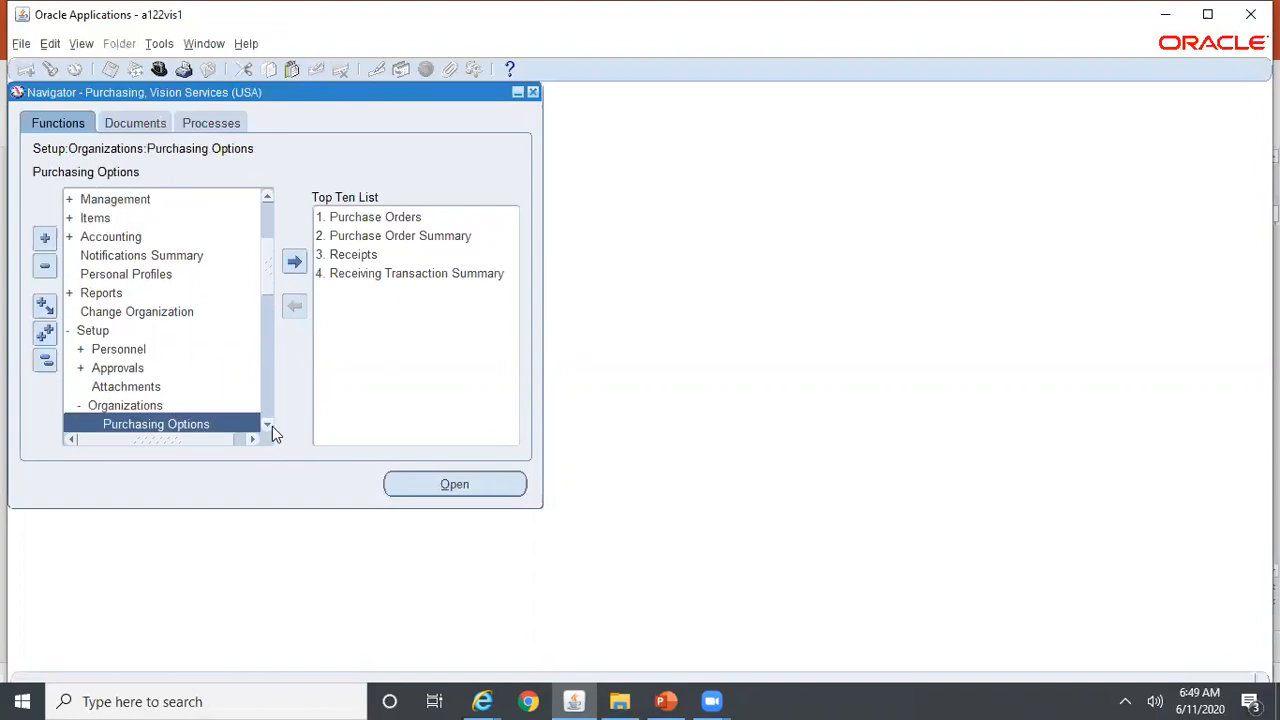
pyautogui.click(266, 427)
pyautogui.click(266, 427)
pyautogui.click(213, 386)
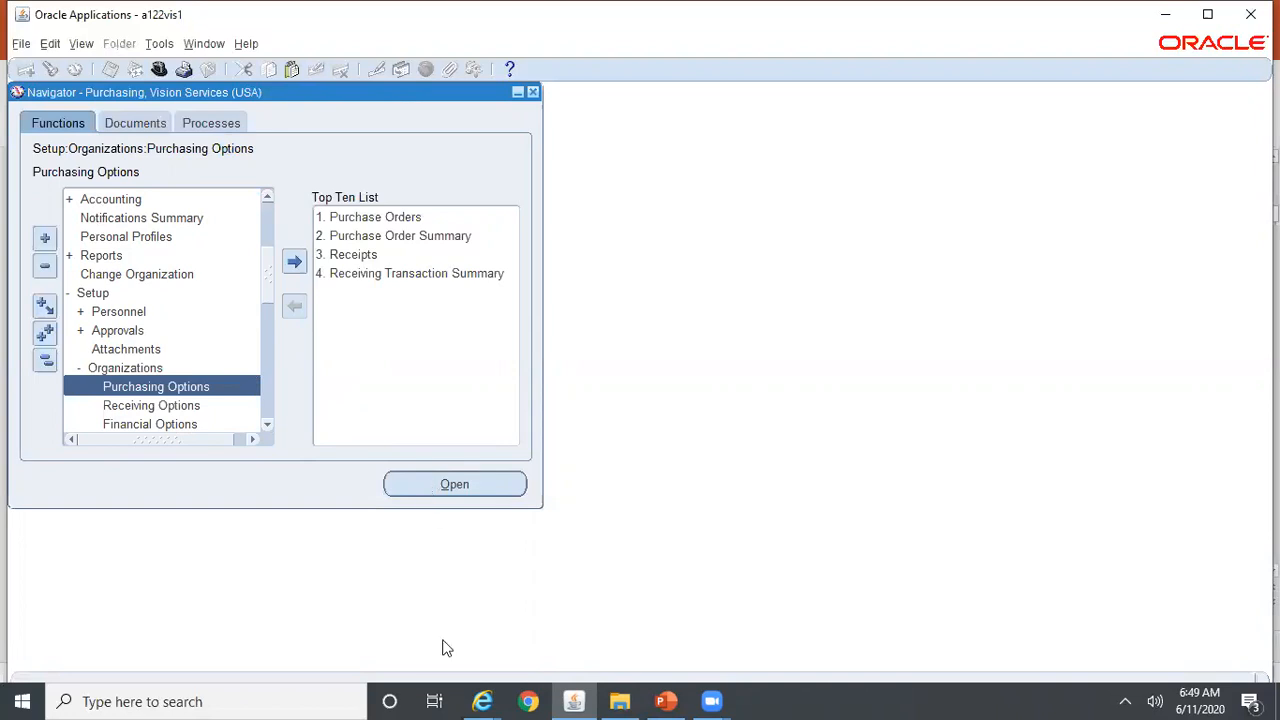
pyautogui.moveTo(489, 700)
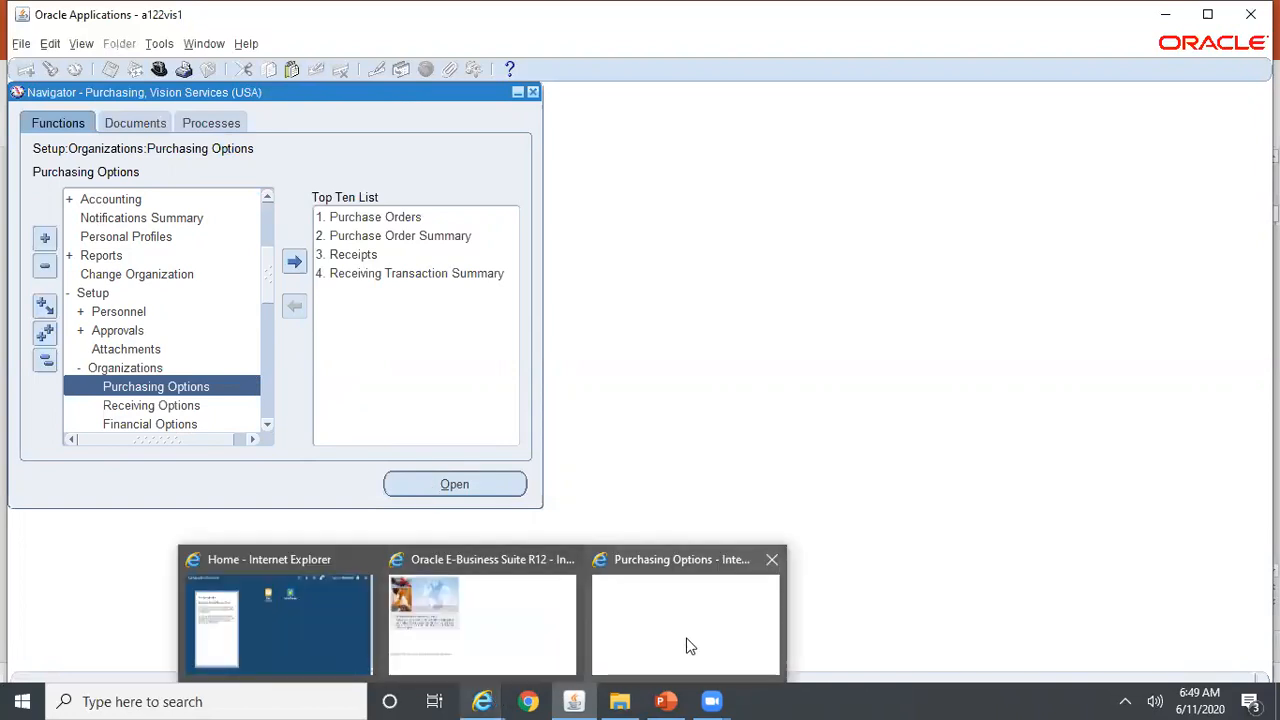
pyautogui.click(711, 643)
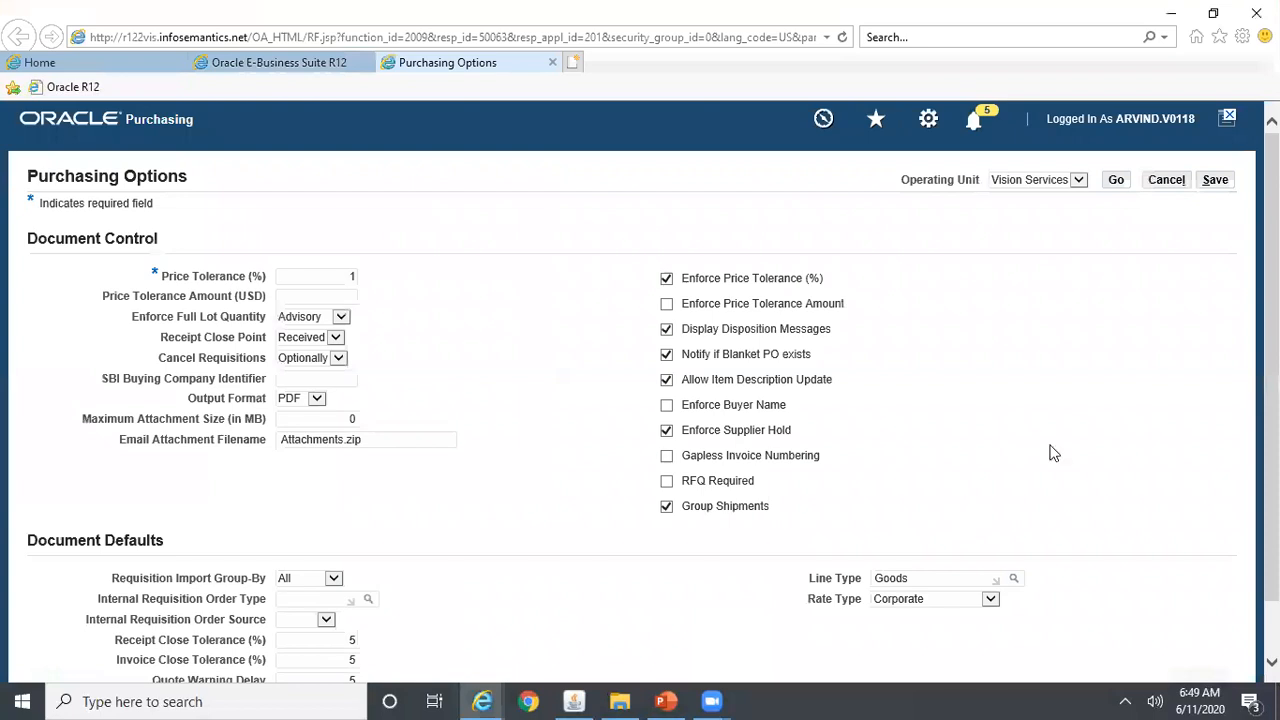
# Review the available choices for Accrue Expense Items and Accrue Inventory Items in the Receipt Accounting section
pyautogui.scroll(-3, 640, 400)
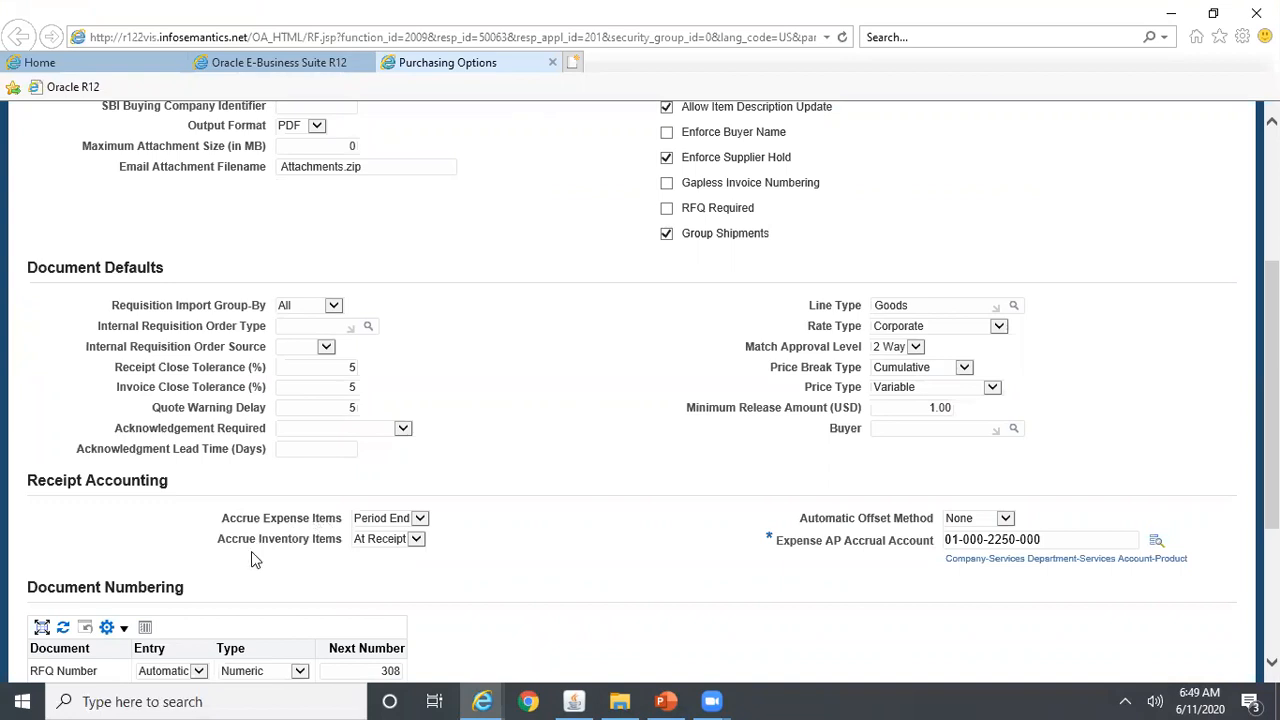
pyautogui.click(421, 520)
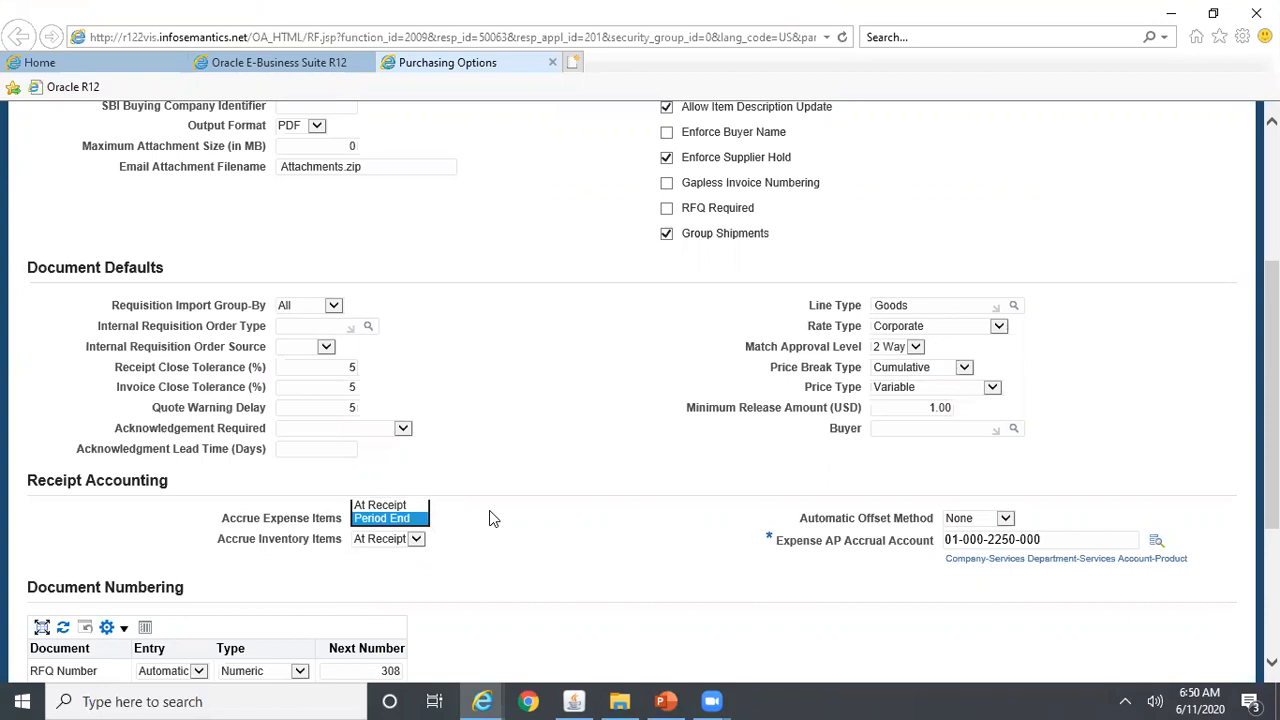
pyautogui.click(489, 518)
pyautogui.click(421, 541)
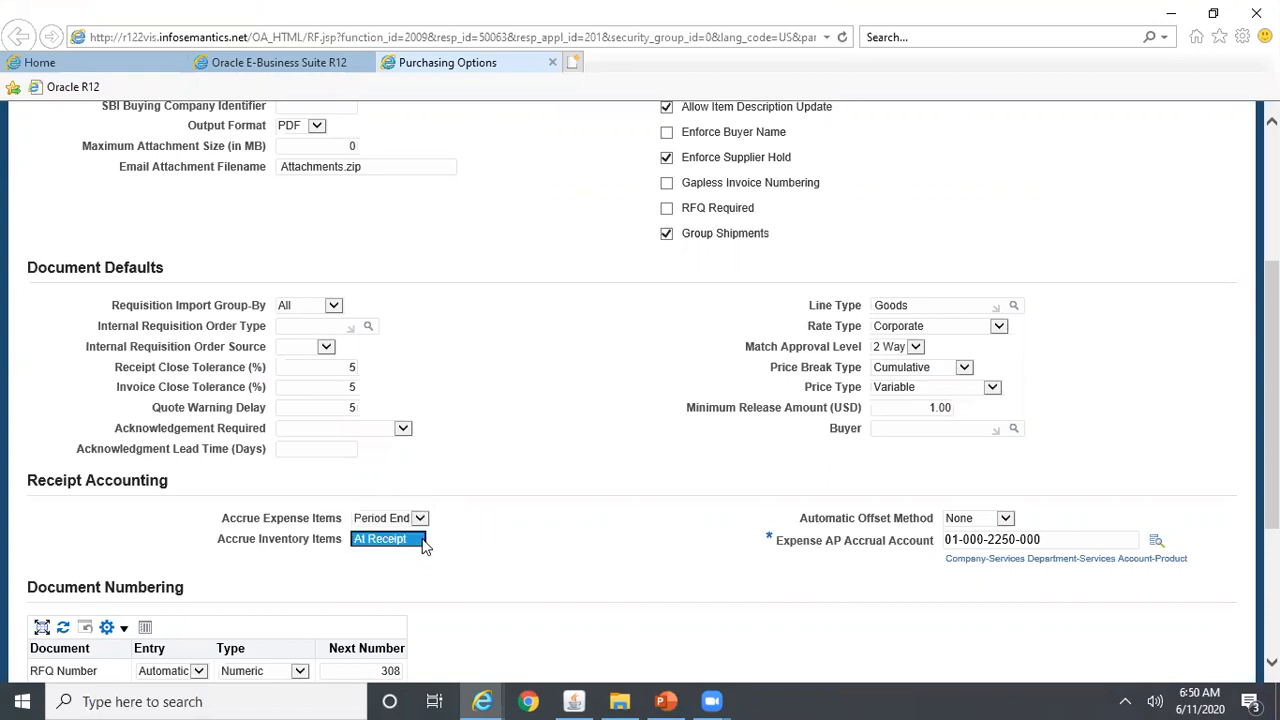
pyautogui.click(510, 555)
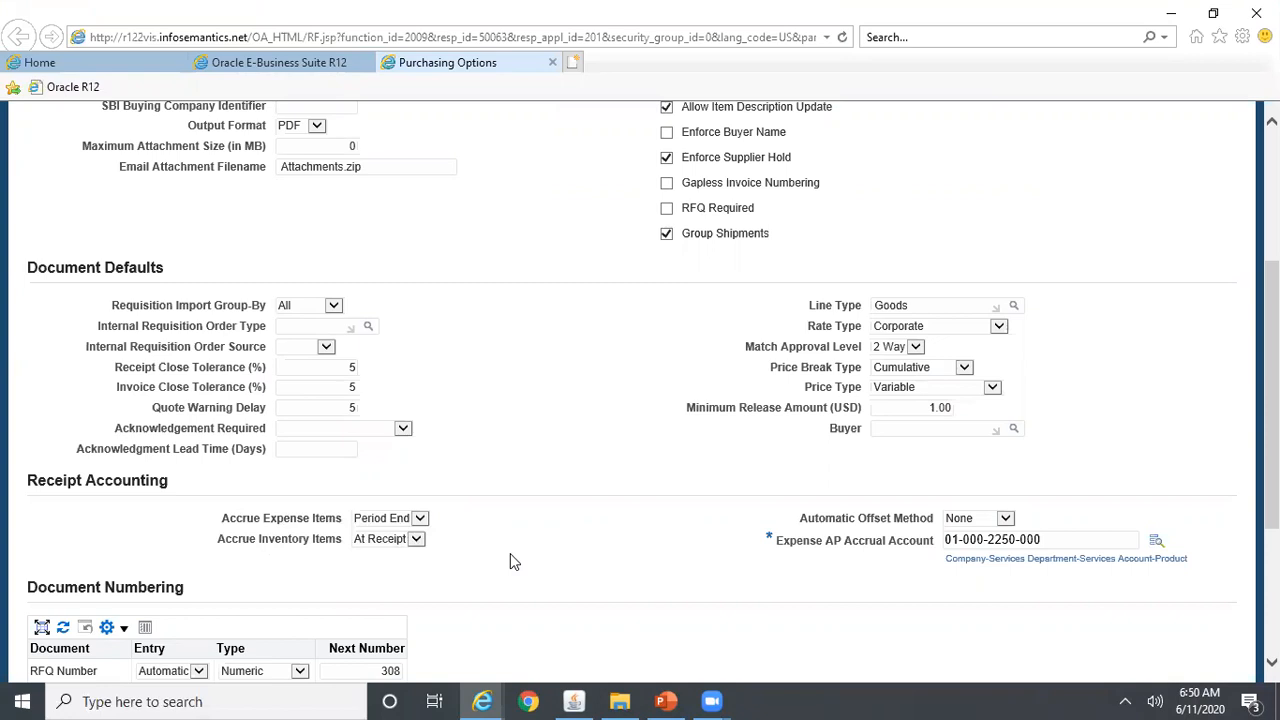
# Switch to PowerPoint and present the Pre Requisites slide full screen, ending the slide show after reviewing it
pyautogui.click(668, 700)
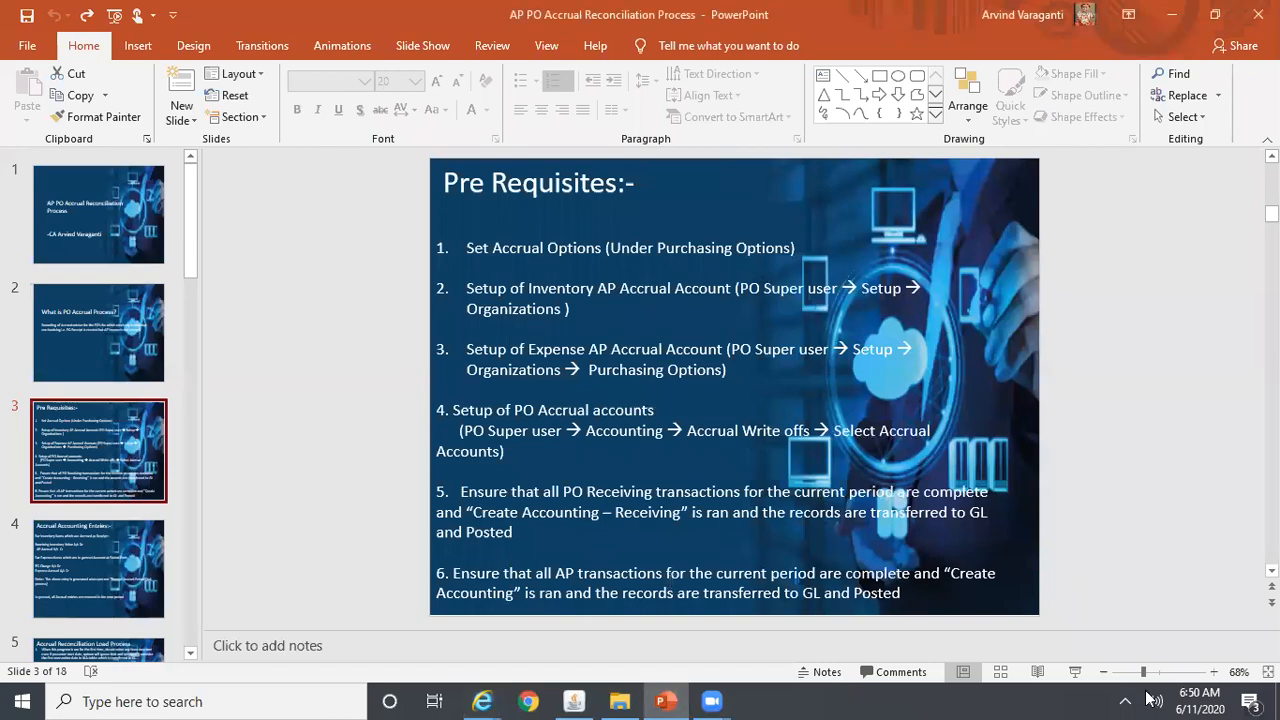
pyautogui.click(1076, 679)
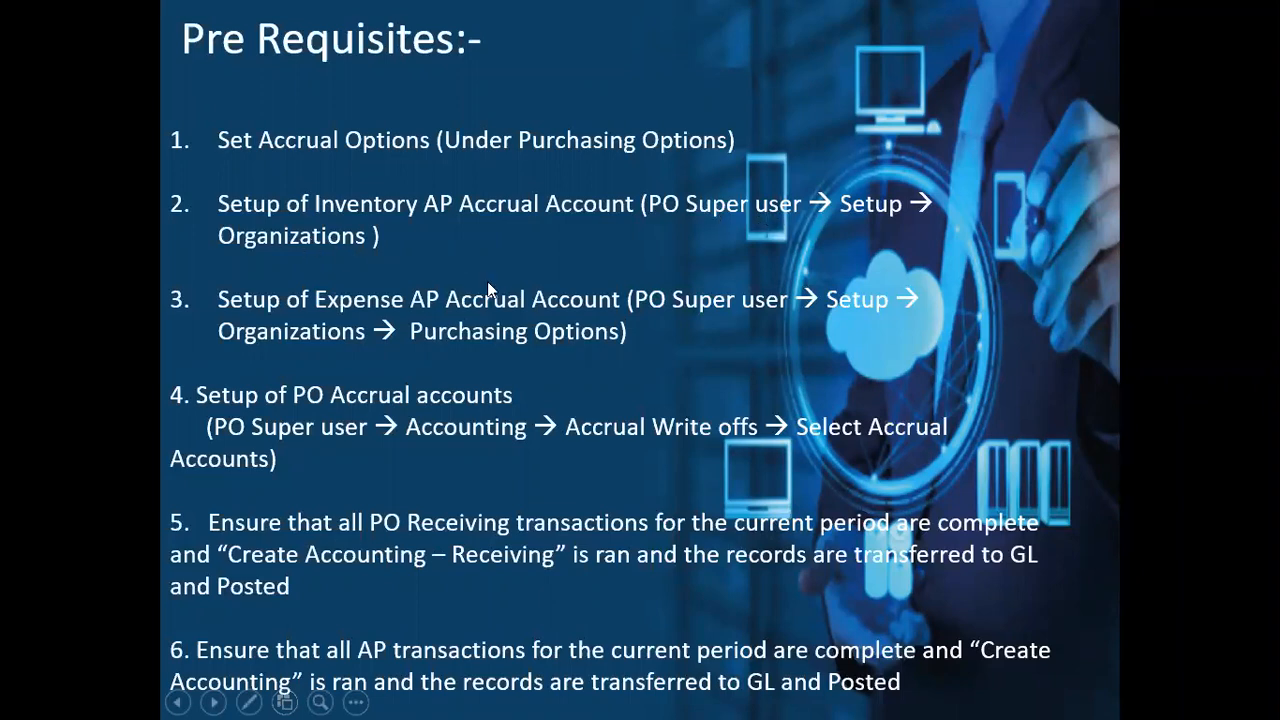
pyautogui.press('Escape')
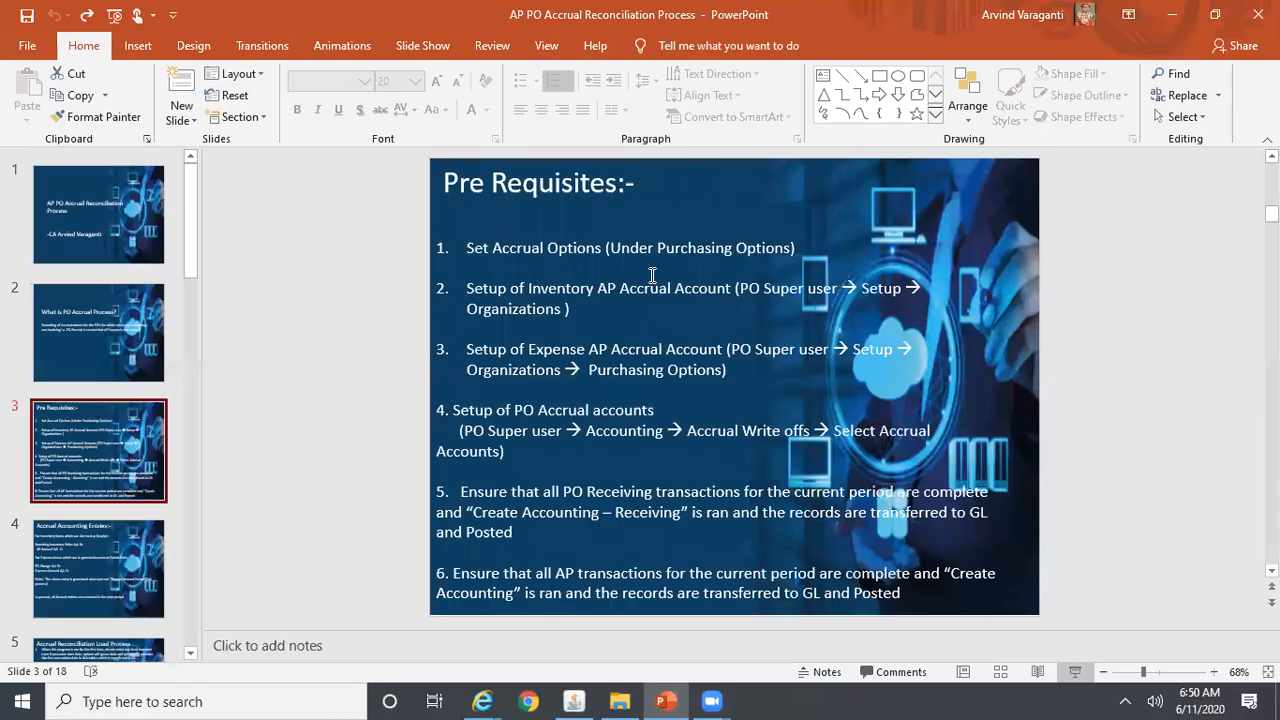
# Switch back to Oracle Applications and open the Organizations form under Setup > Organizations
pyautogui.click(574, 701)
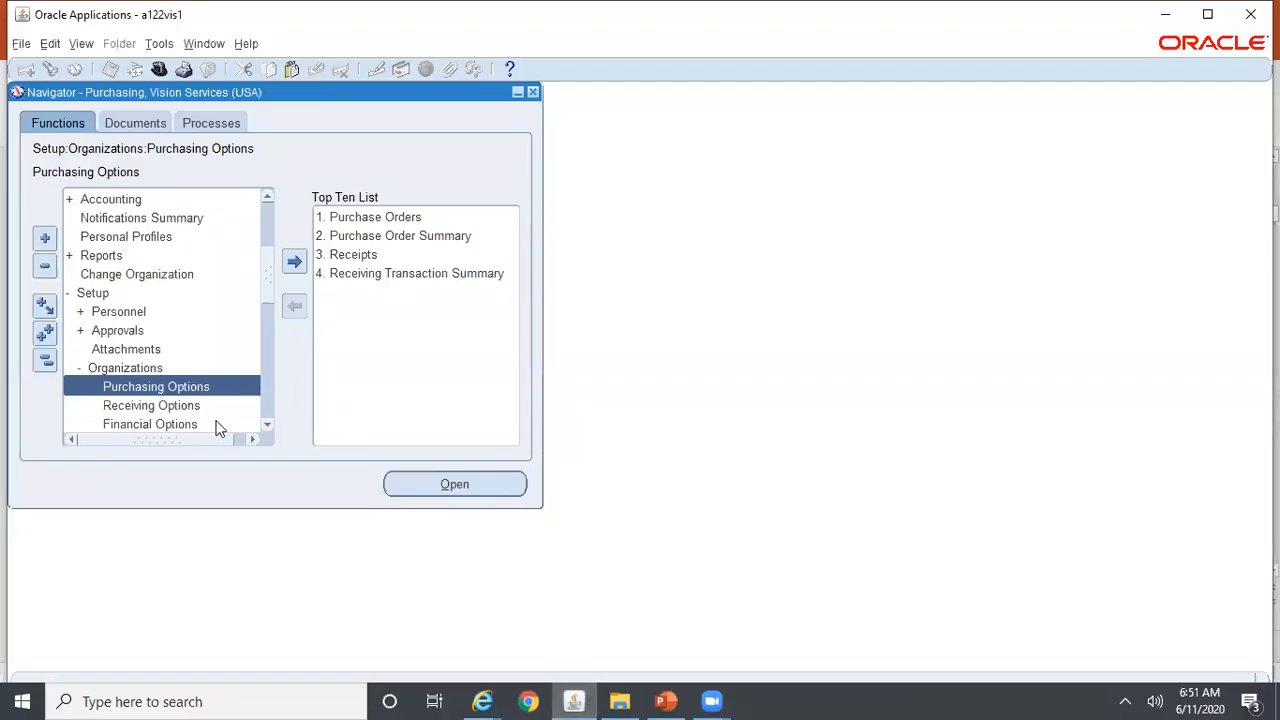
pyautogui.click(267, 424)
pyautogui.click(267, 424)
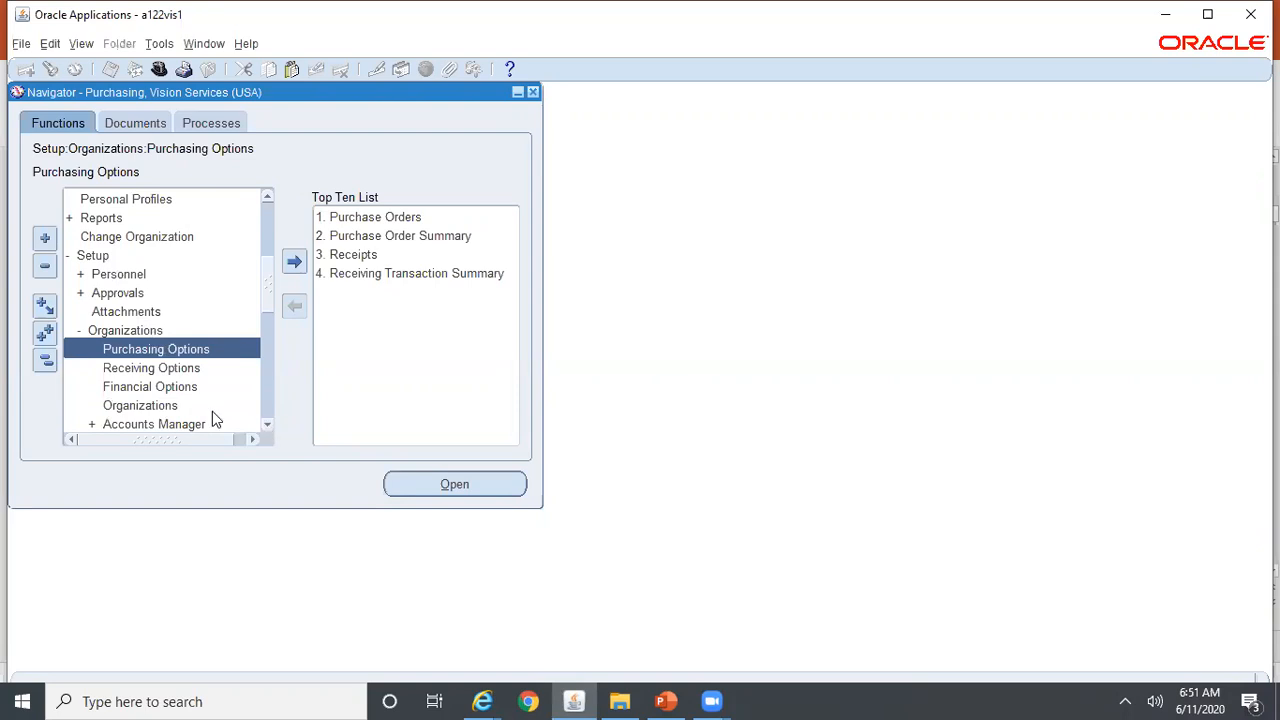
pyautogui.click(193, 404)
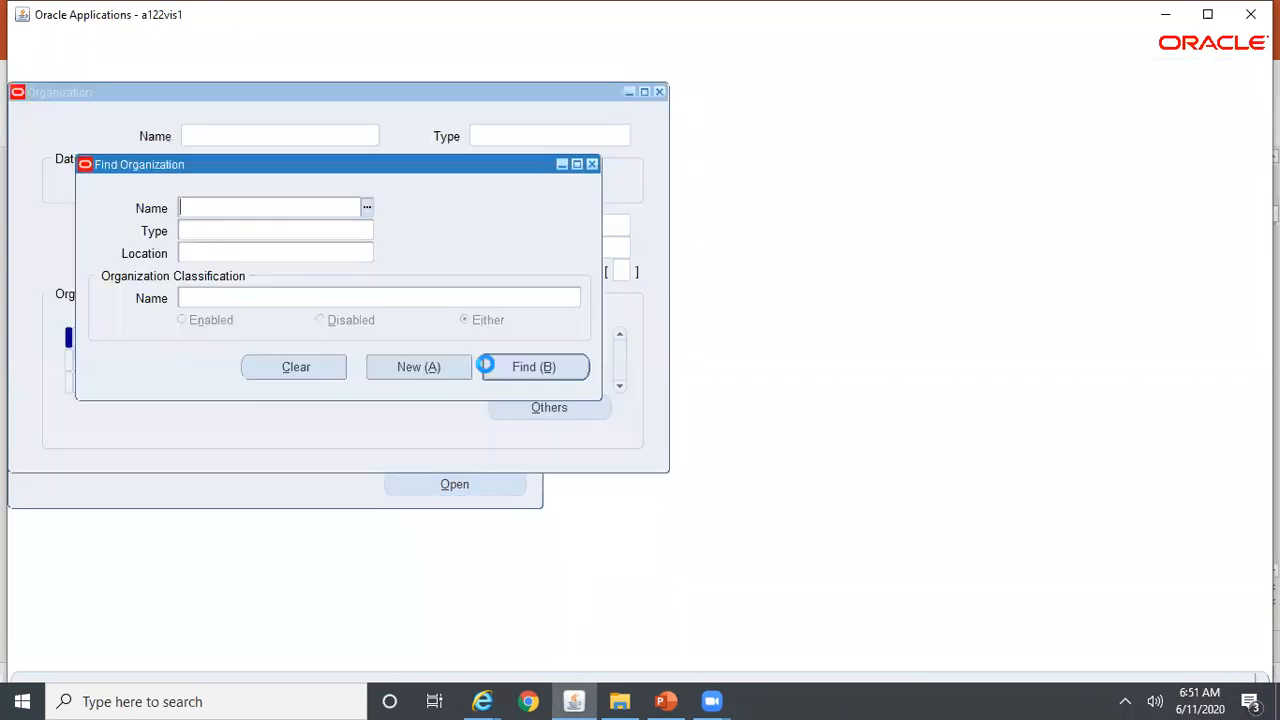
# Try to find an organization using the name pattern Vision%Sev%
pyautogui.write('Vision')
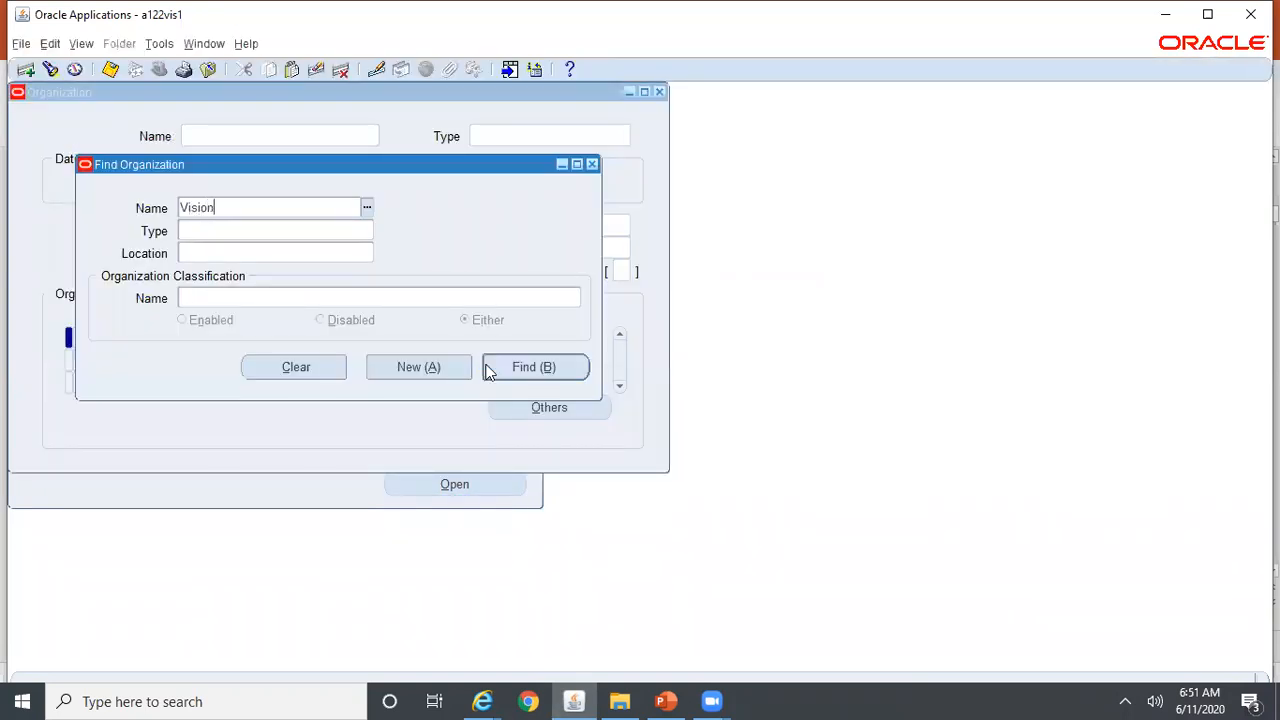
pyautogui.write('%Sev%')
pyautogui.click(489, 371)
# Search organization names with Vision%se%, choose Vision Services, and load its organization record
pyautogui.write('V')
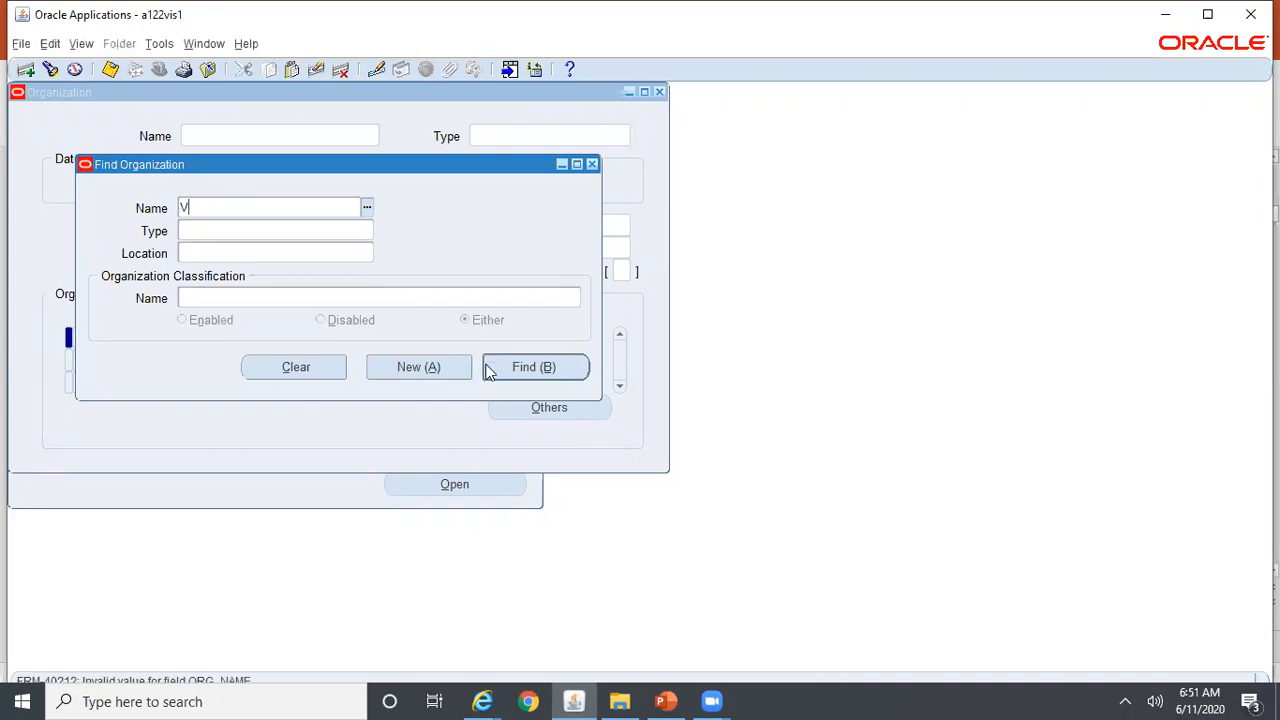
pyautogui.write('ision%se%')
pyautogui.click(489, 370)
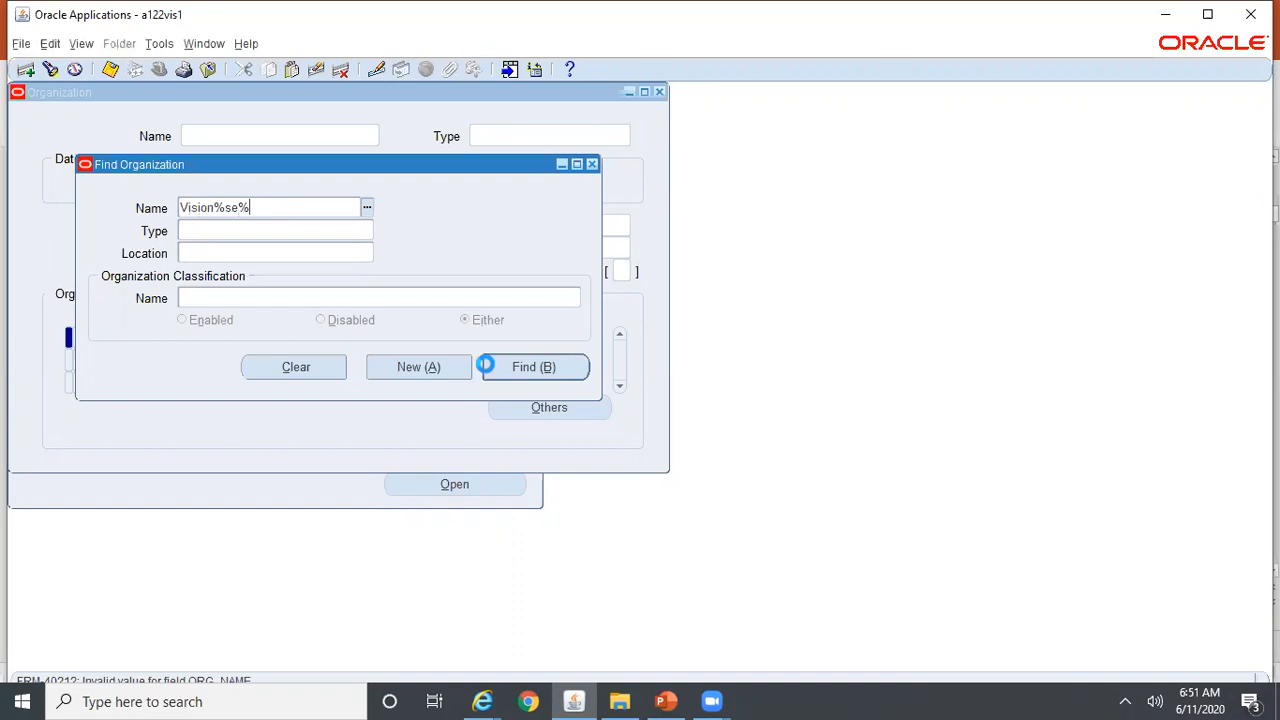
pyautogui.press('Down')
pyautogui.press('Down')
pyautogui.press('Down')
pyautogui.press('Down')
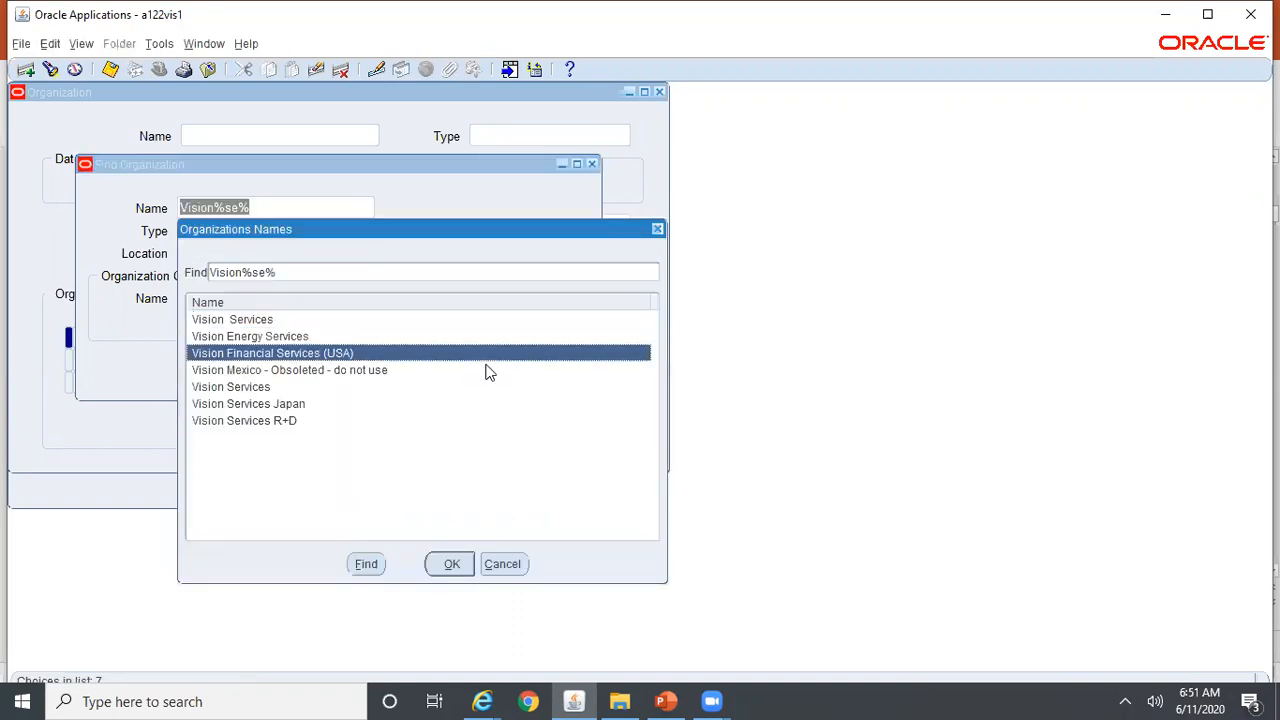
pyautogui.press('Return')
pyautogui.click(533, 368)
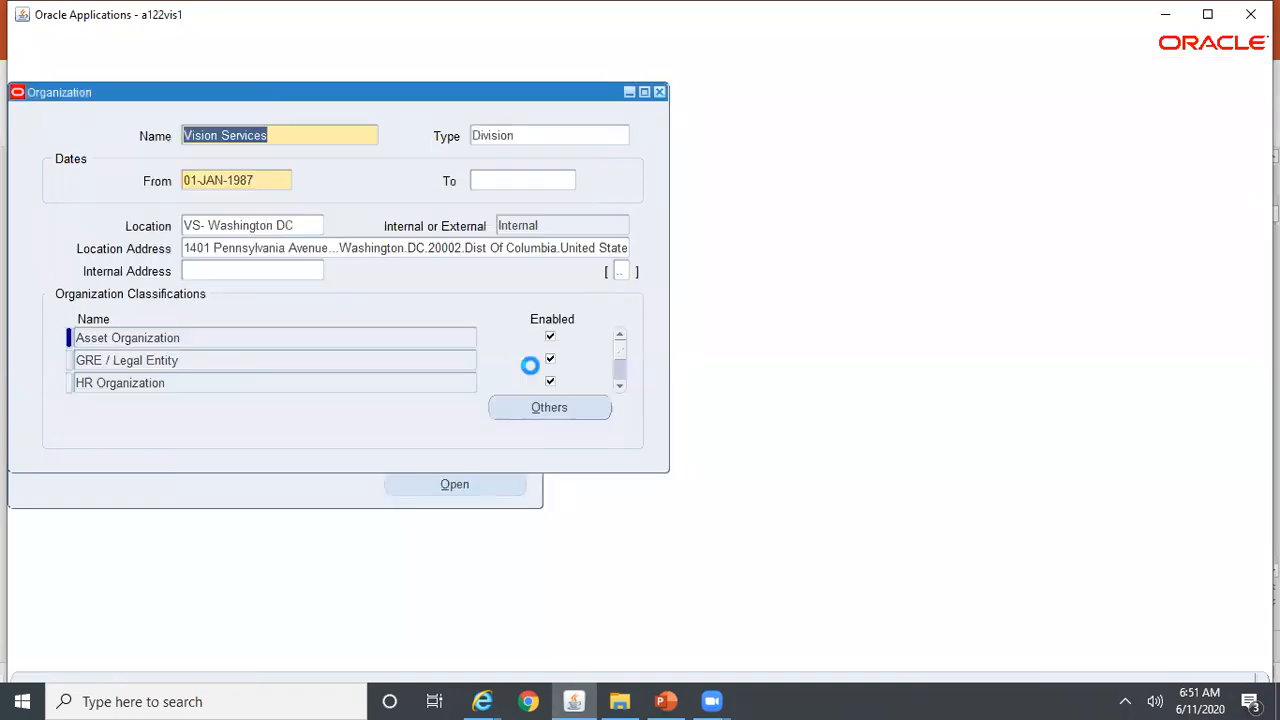
# Open the Inventory Information for the Inventory Organization classification of Vision Services
pyautogui.click(619, 386)
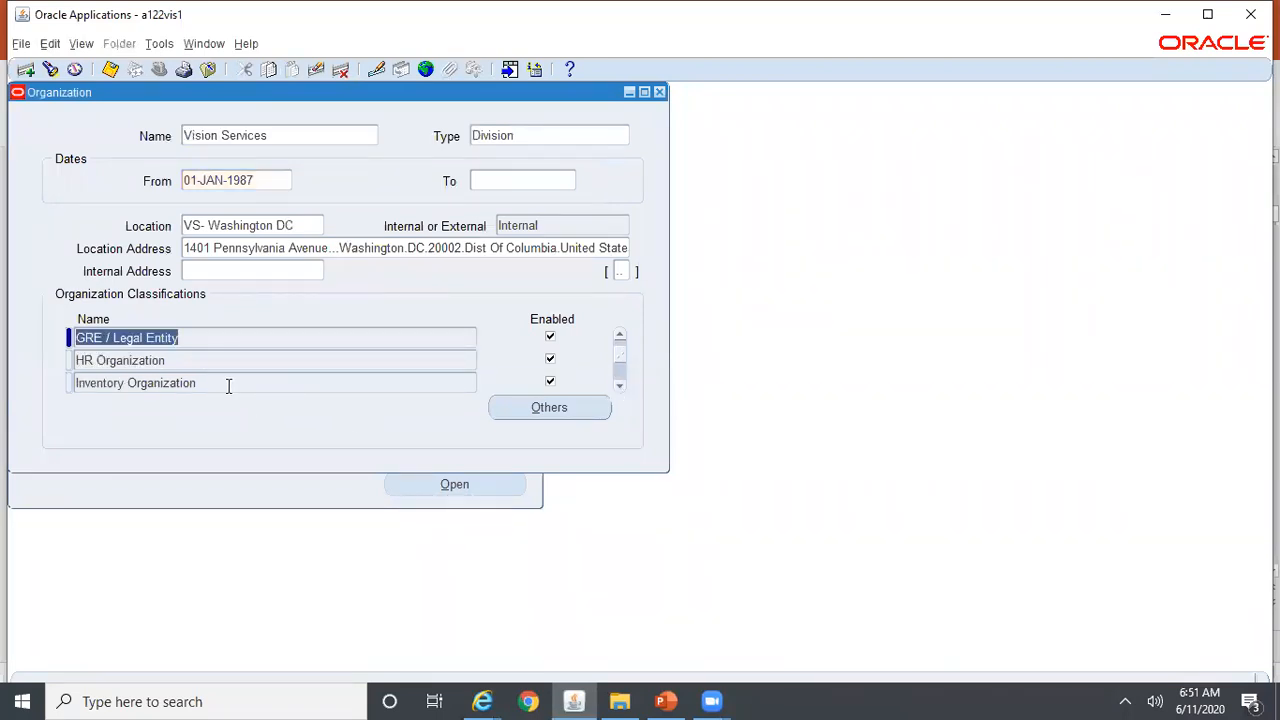
pyautogui.click(229, 383)
pyautogui.click(549, 407)
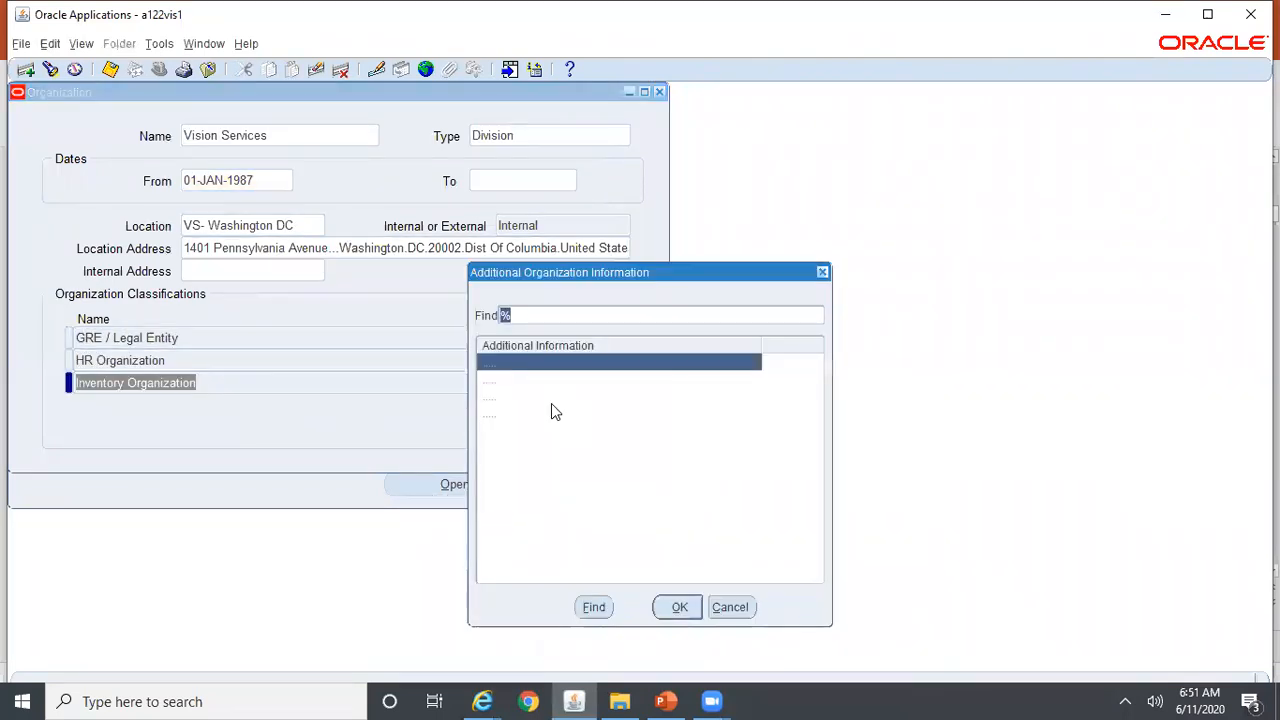
pyautogui.click(574, 398)
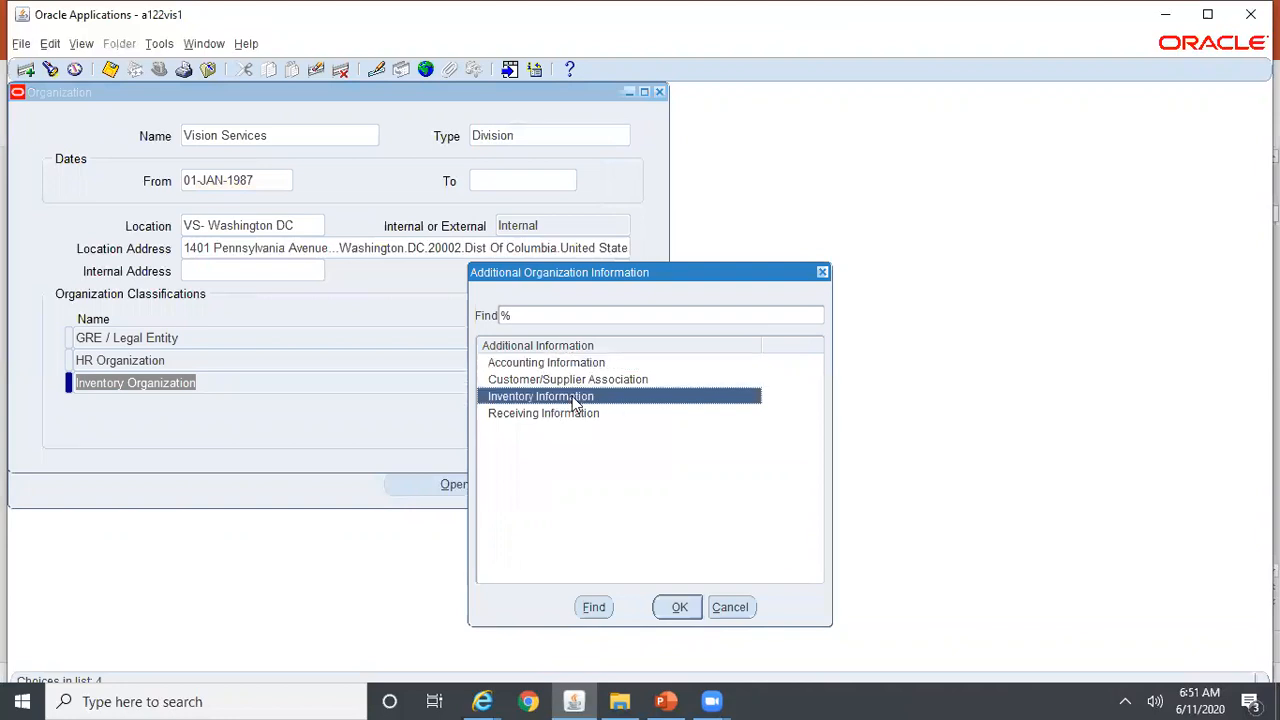
pyautogui.click(679, 607)
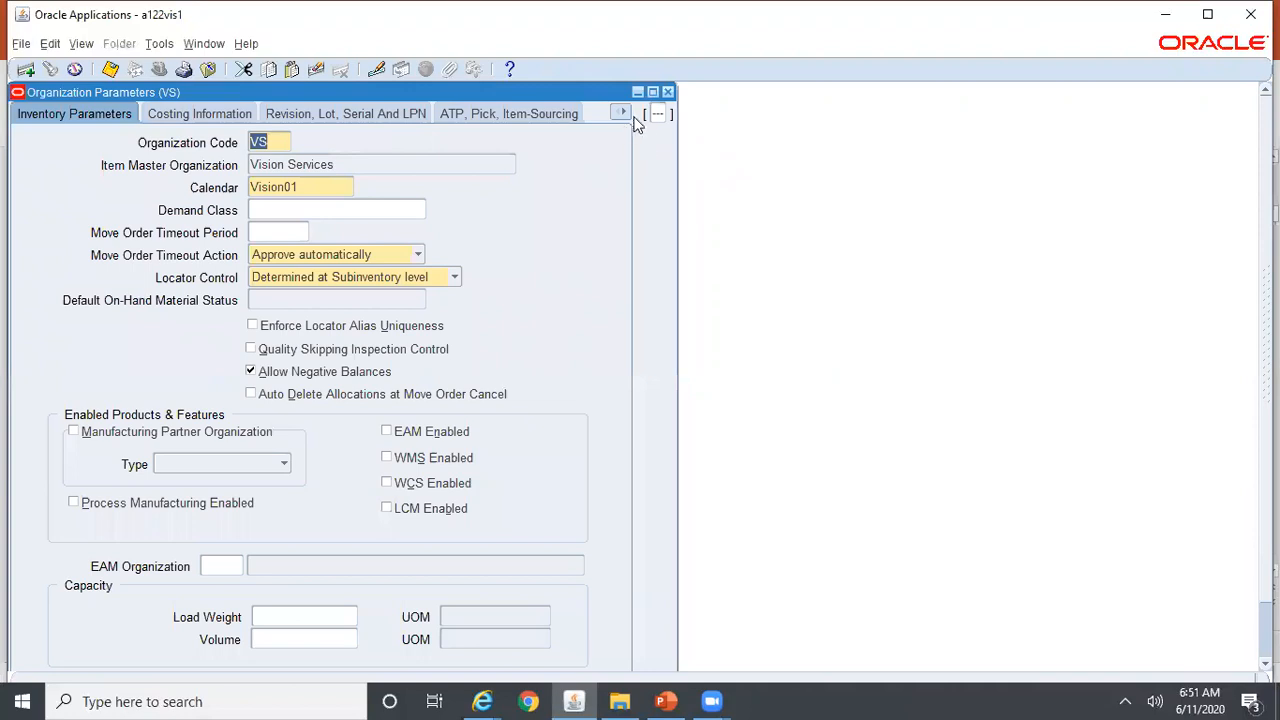
# Show the organization's Other Accounts parameters and examine the Inventory AP Accrual account
pyautogui.click(626, 112)
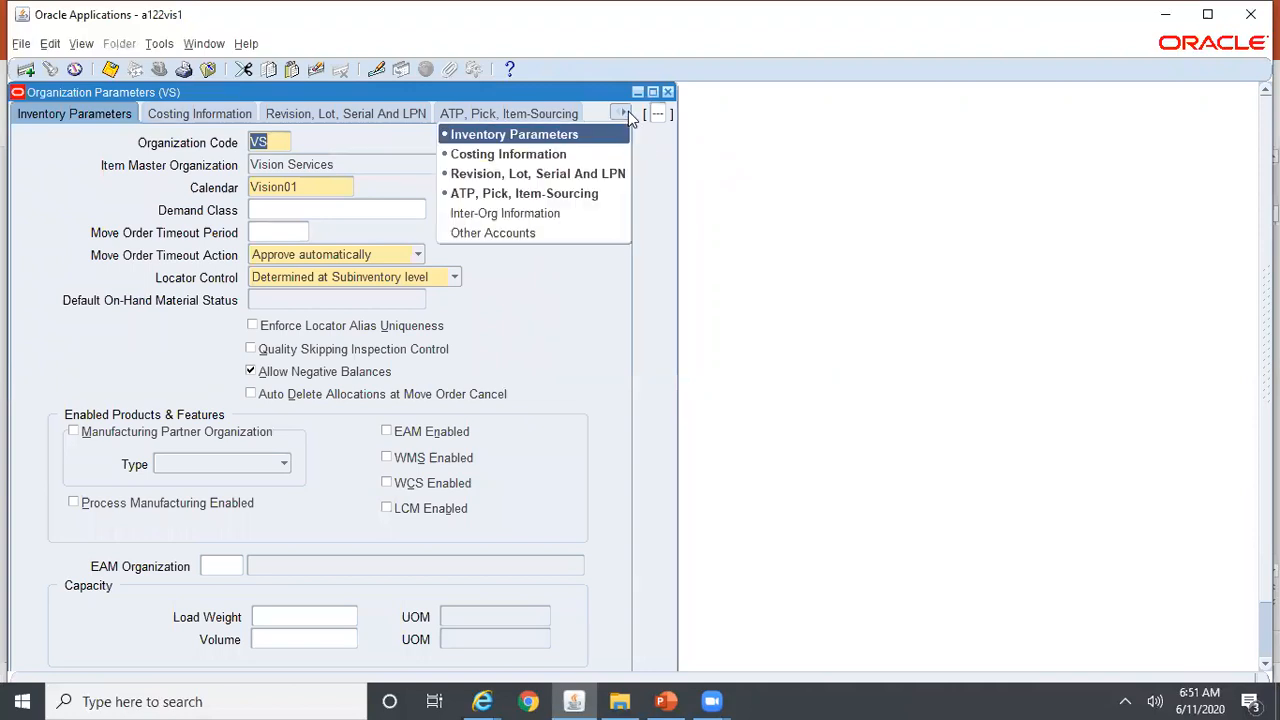
pyautogui.click(603, 233)
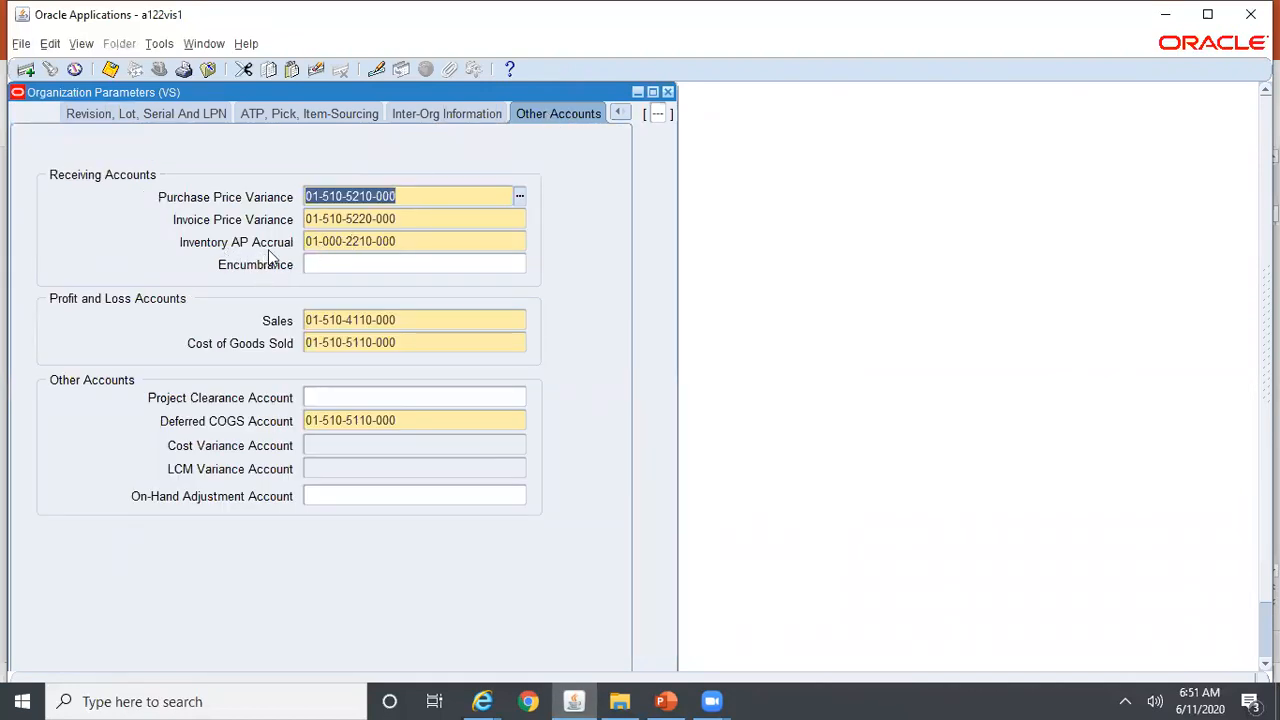
pyautogui.click(427, 240)
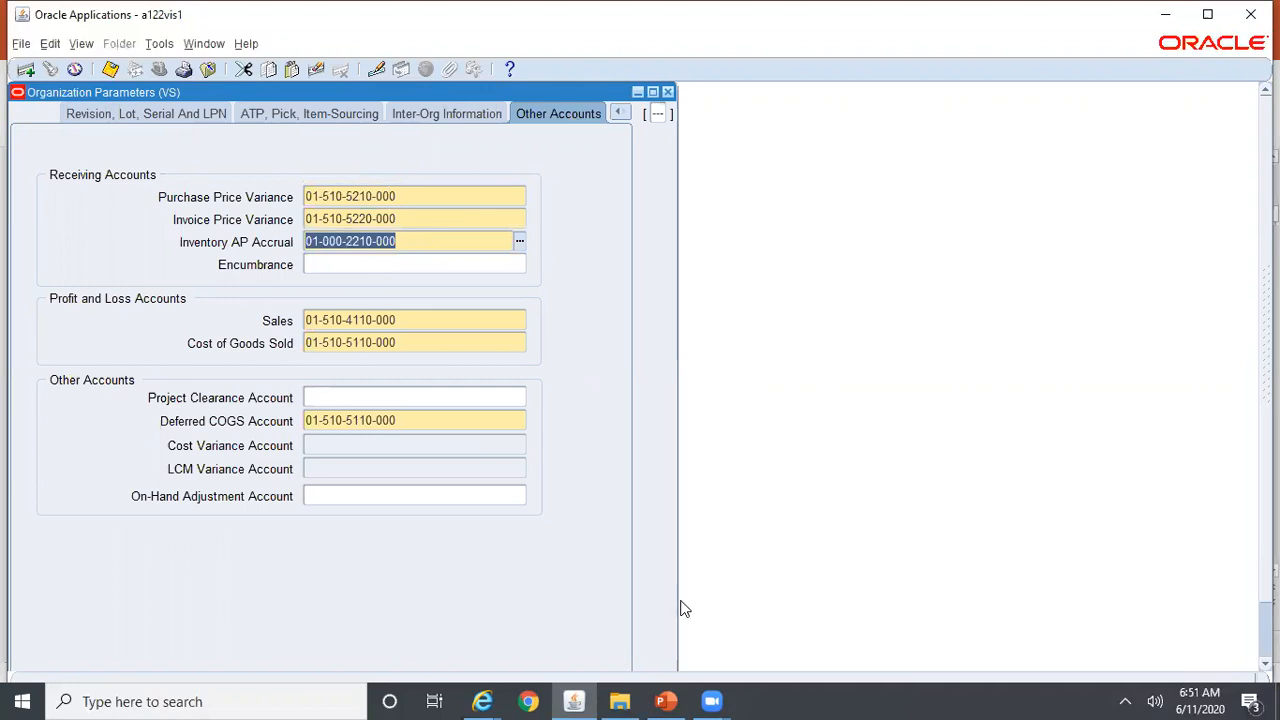
# Check the Pre Requisites slide in PowerPoint, return to Oracle Applications, and close the Organization Parameters window
pyautogui.click(666, 701)
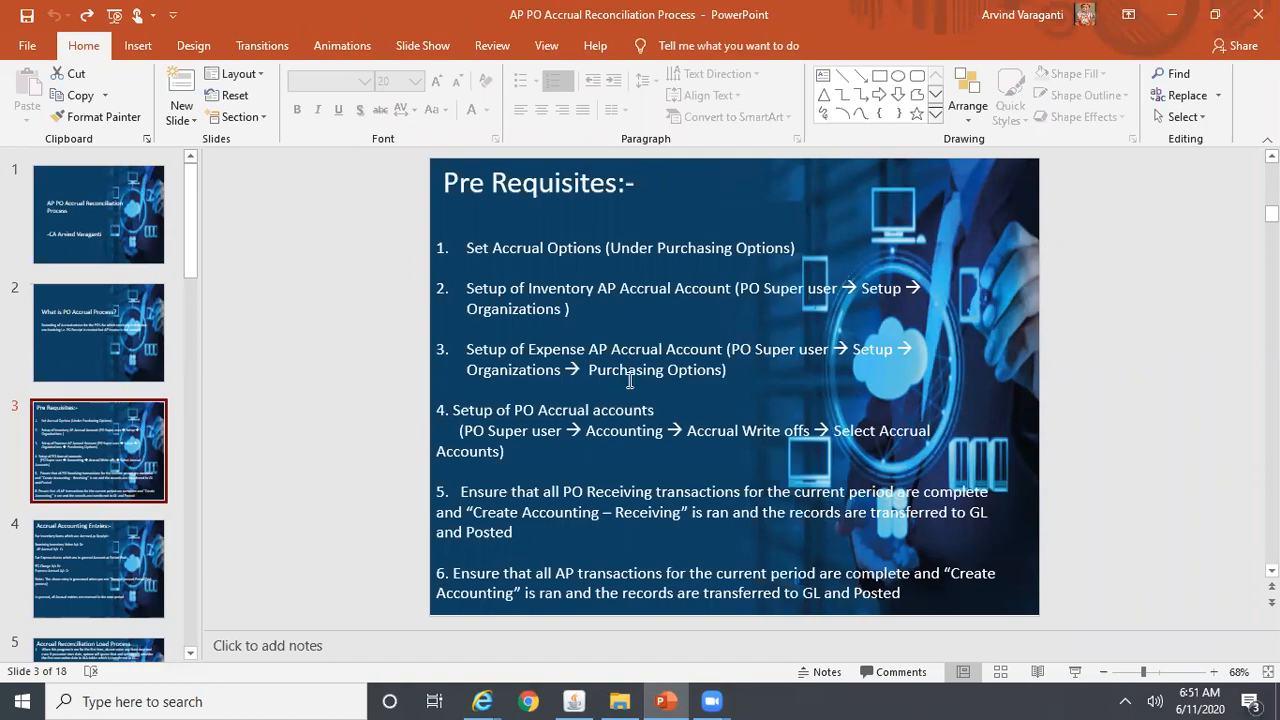
pyautogui.click(574, 701)
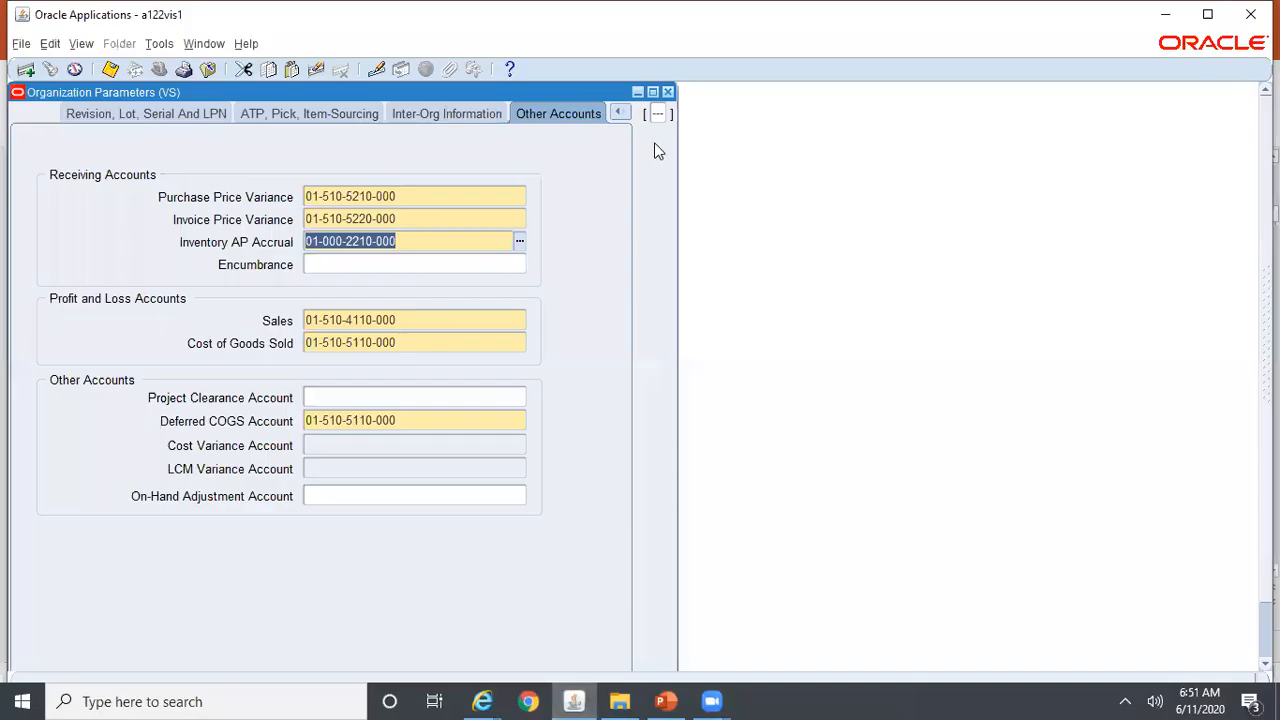
pyautogui.click(669, 90)
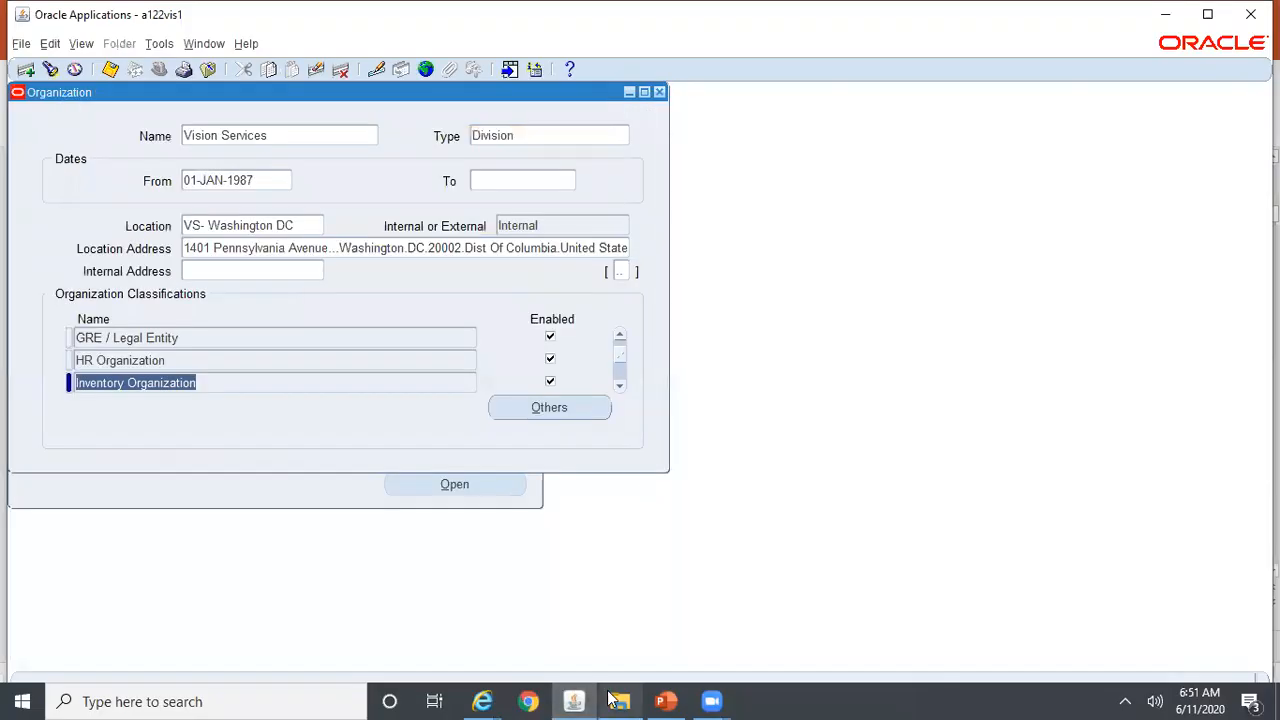
# Recheck the prerequisites in PowerPoint and examine the Expense AP Accrual Account on the Purchasing Options page in Internet Explorer
pyautogui.click(666, 701)
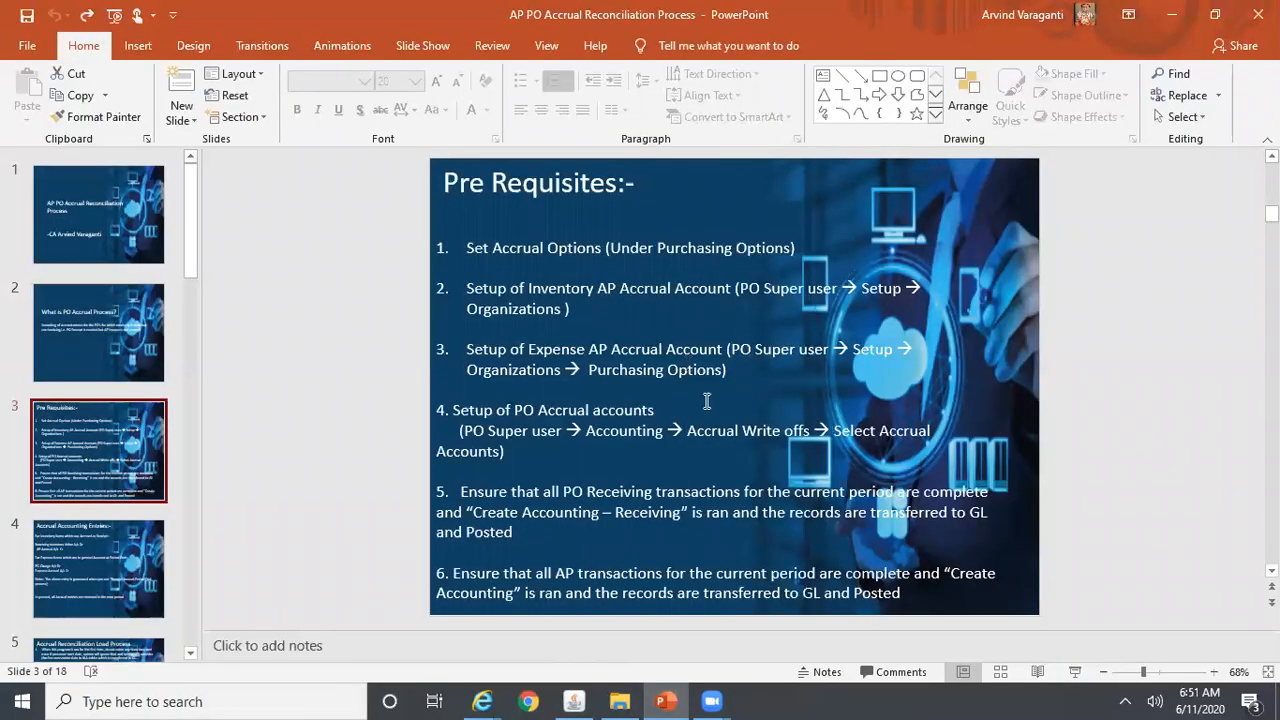
pyautogui.moveTo(487, 700)
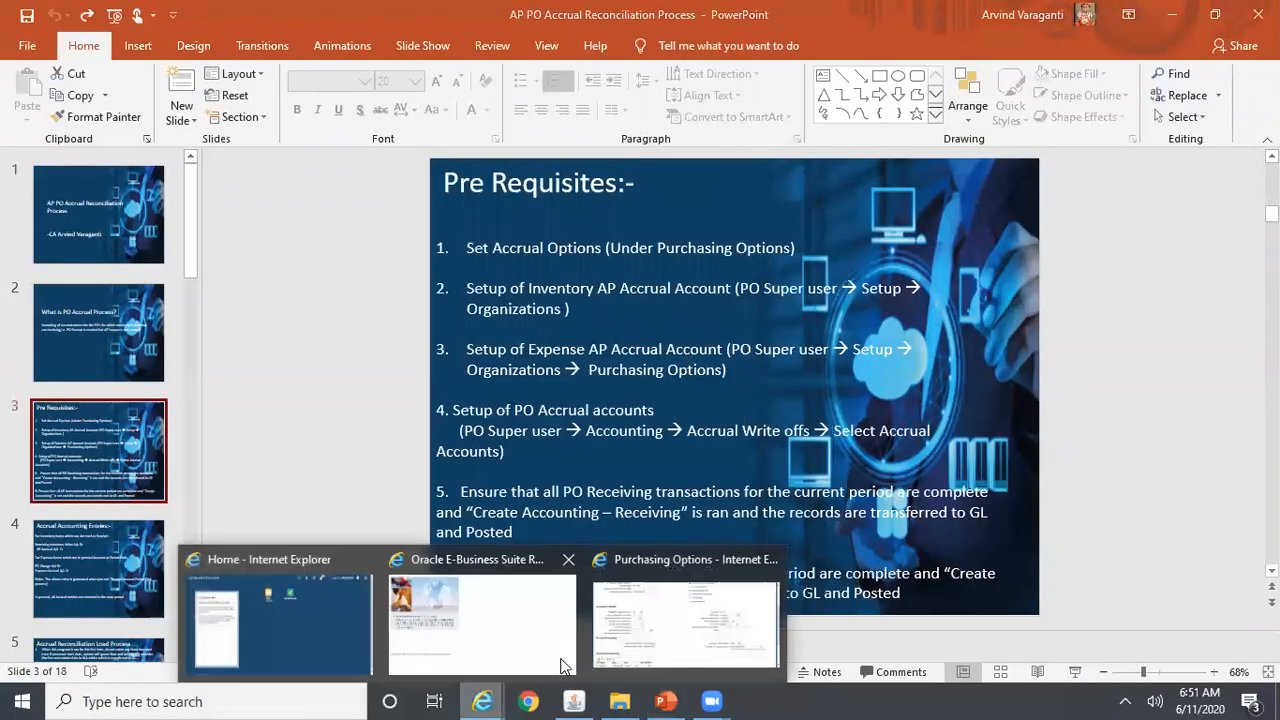
pyautogui.click(650, 638)
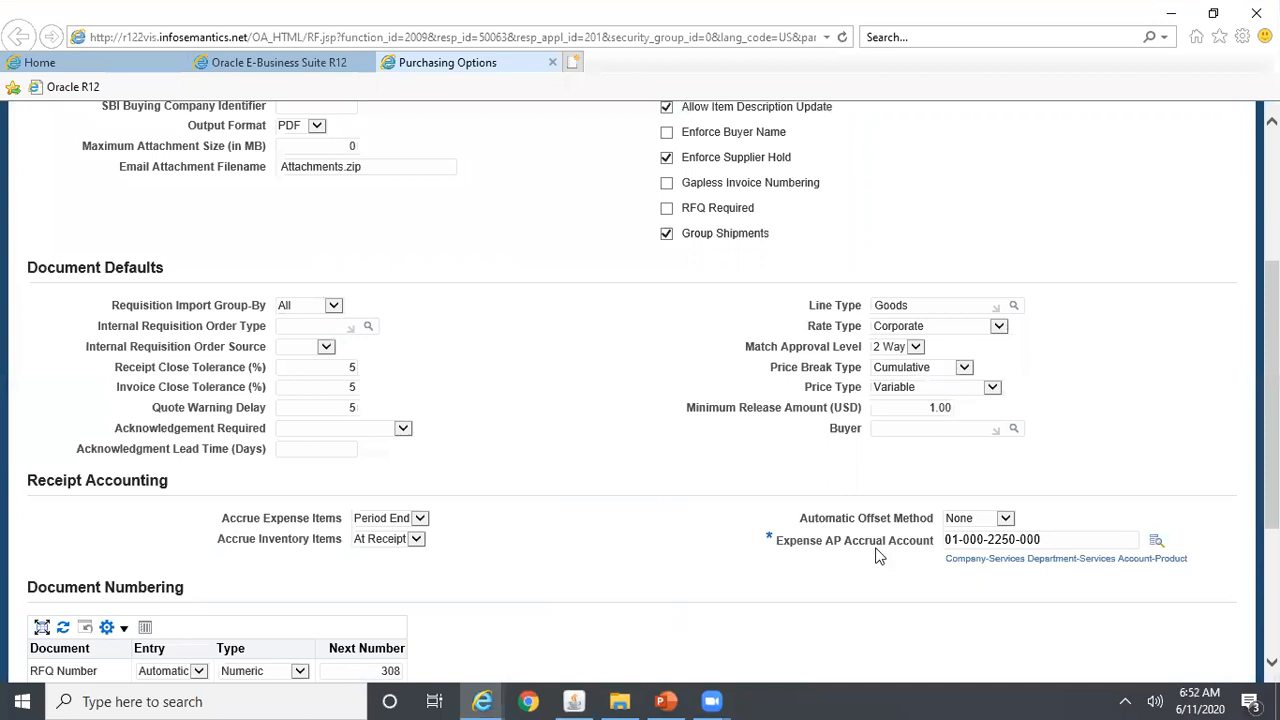
pyautogui.scroll(3, 640, 400)
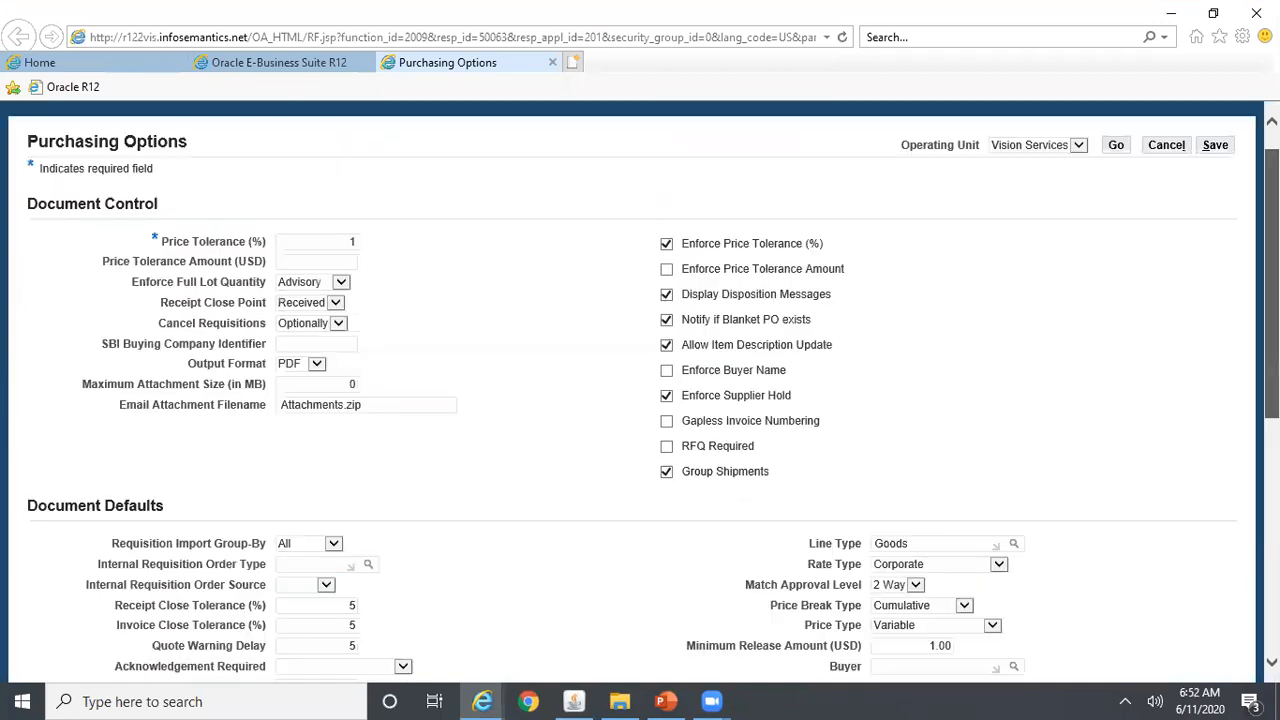
pyautogui.scroll(-3, 640, 400)
pyautogui.scroll(-1, 881, 480)
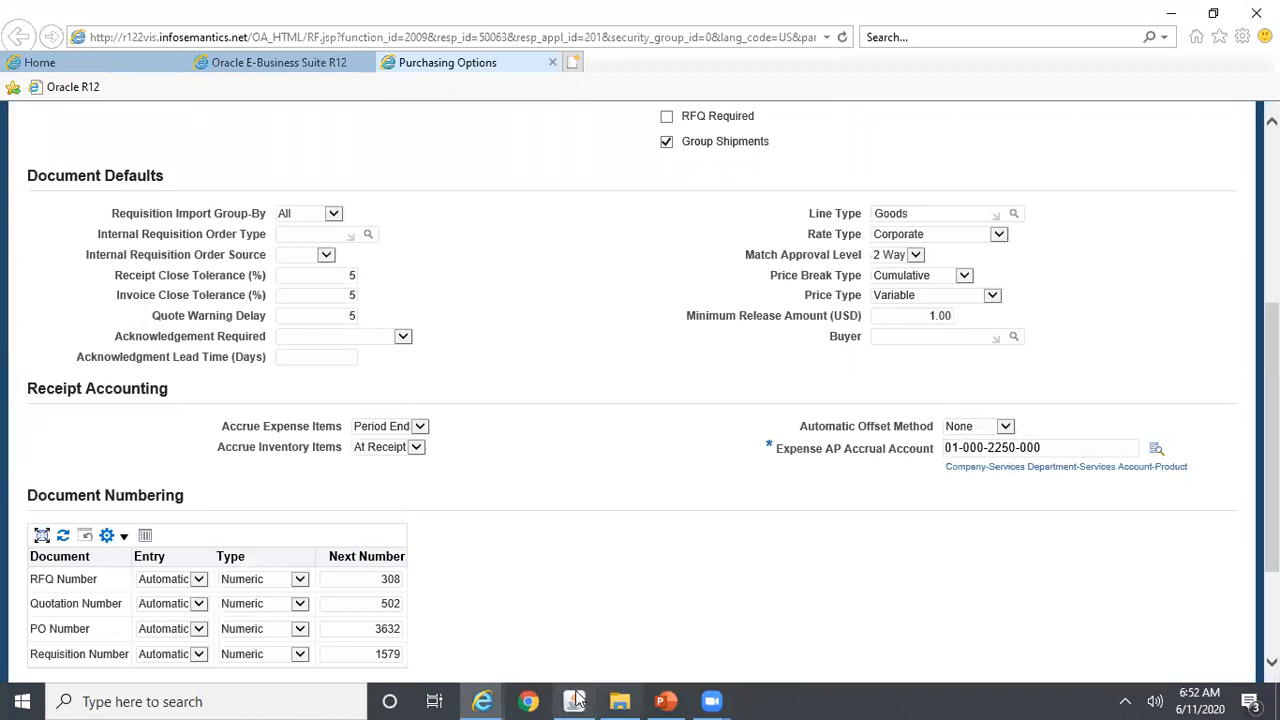
# Check the Pre Requisites slide in PowerPoint, return to Oracle Applications, close the Organization form, and collapse the Navigator's function list
pyautogui.moveTo(576, 698)
pyautogui.click(665, 701)
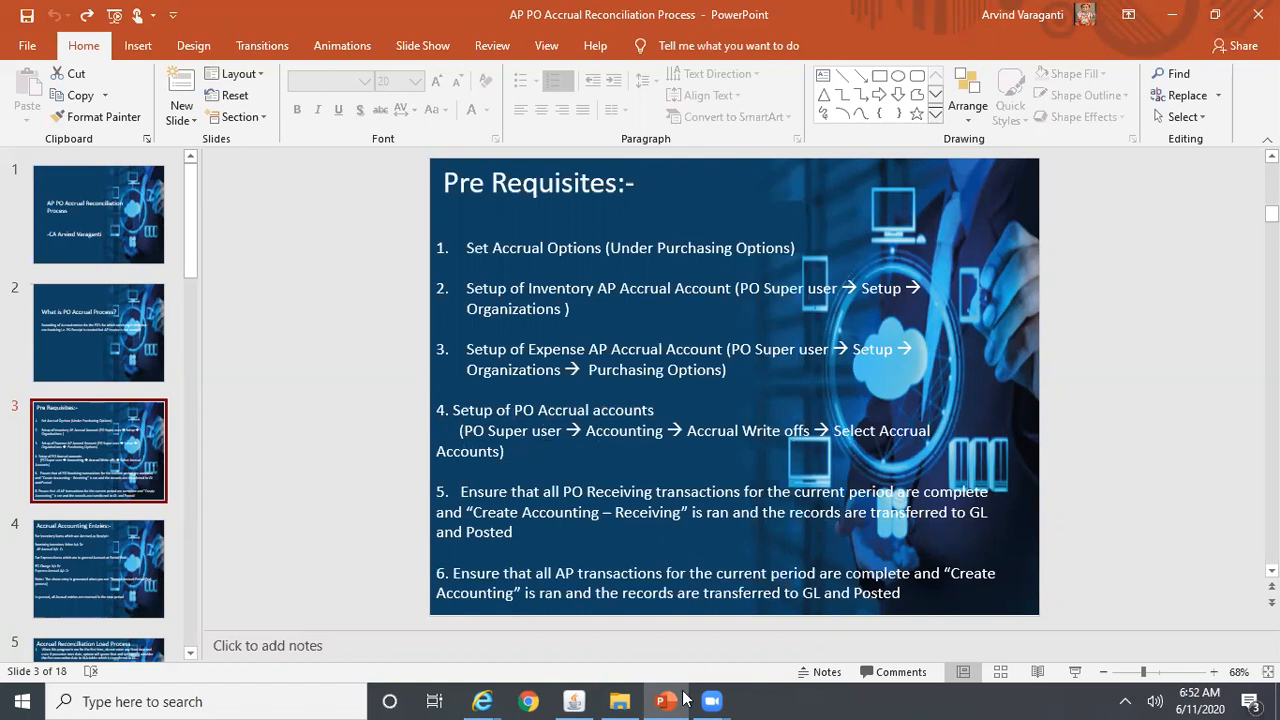
pyautogui.click(574, 701)
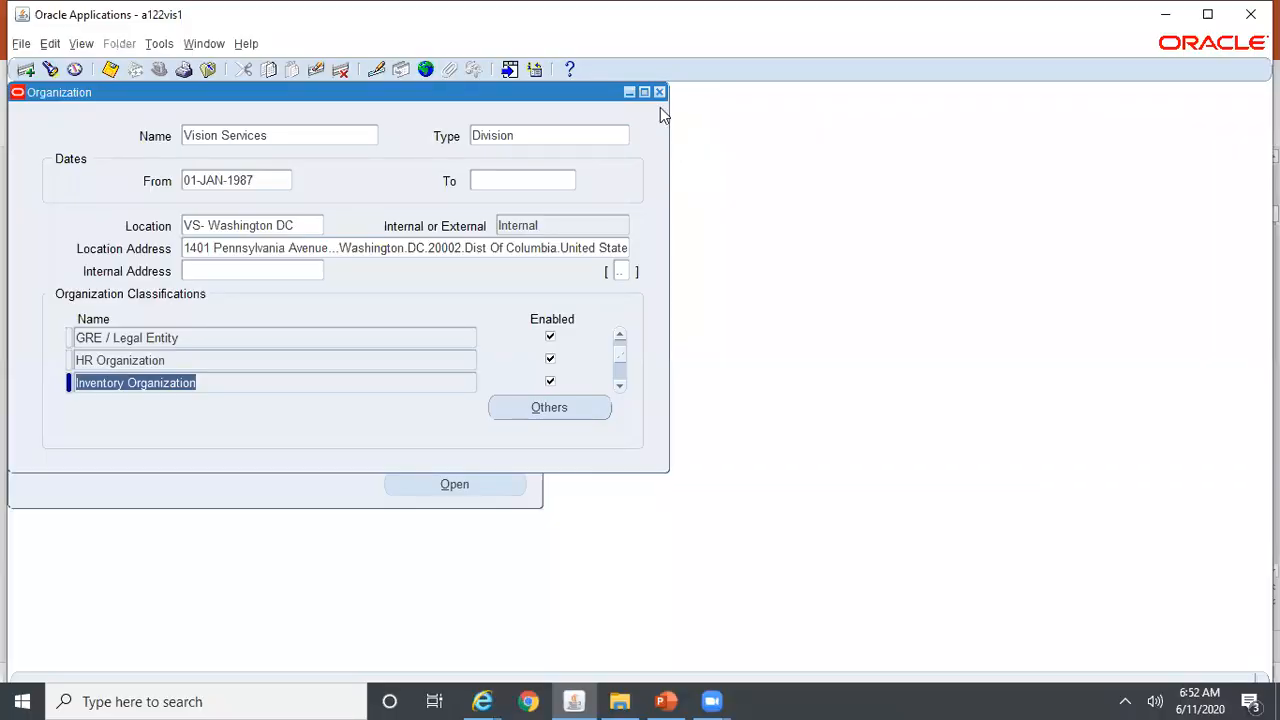
pyautogui.click(43, 362)
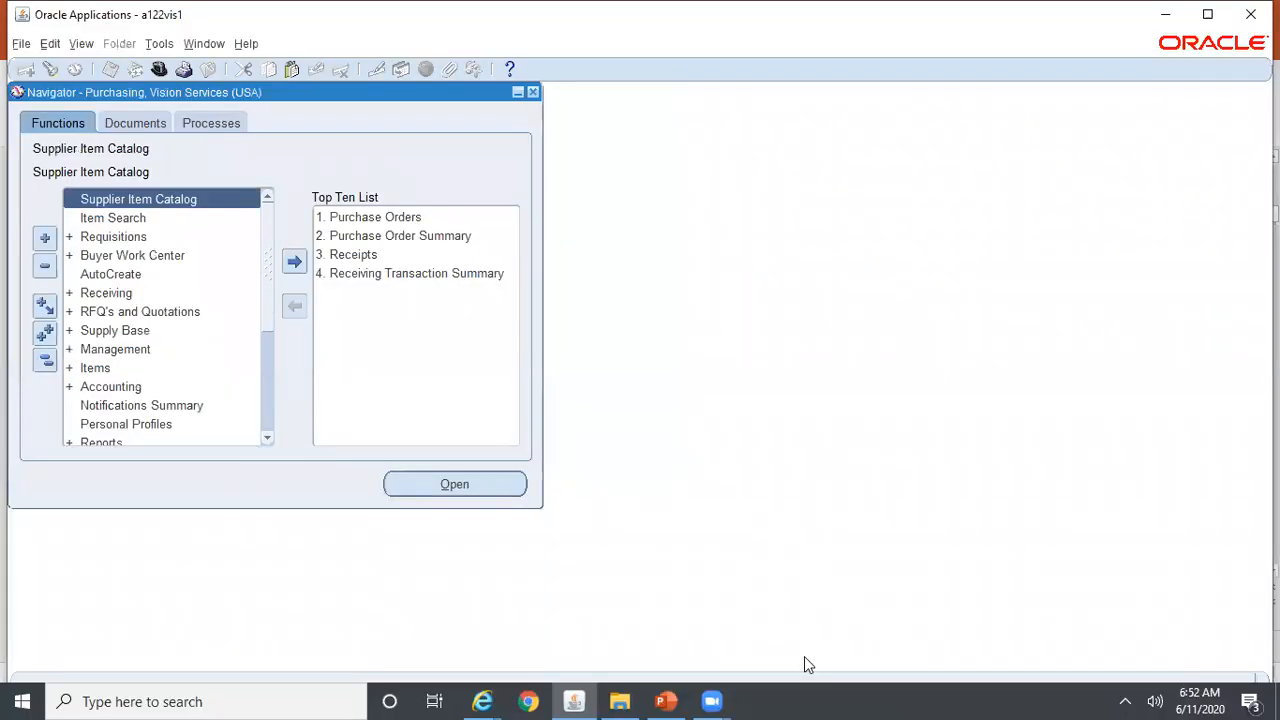
# Recheck the PO accrual accounts prerequisite in PowerPoint and open Select Accrual Accounts under Accounting, Accrual Write Offs in Oracle Applications
pyautogui.click(572, 700)
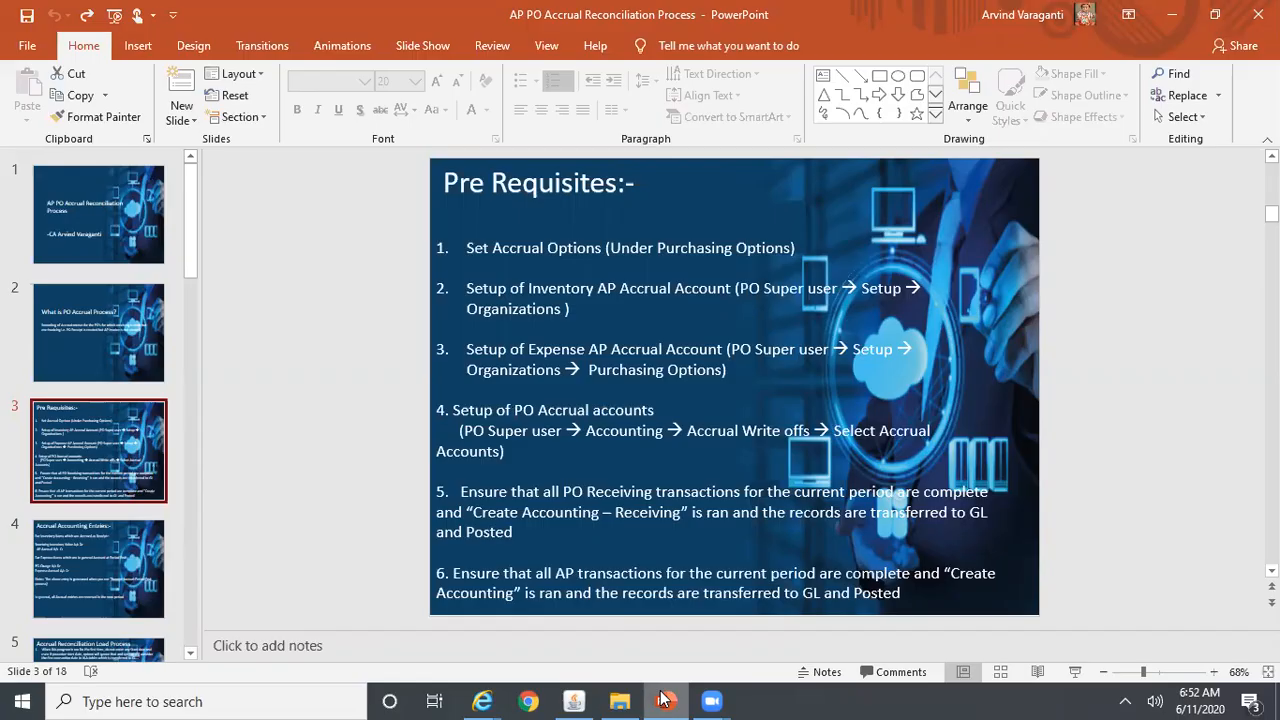
pyautogui.click(572, 700)
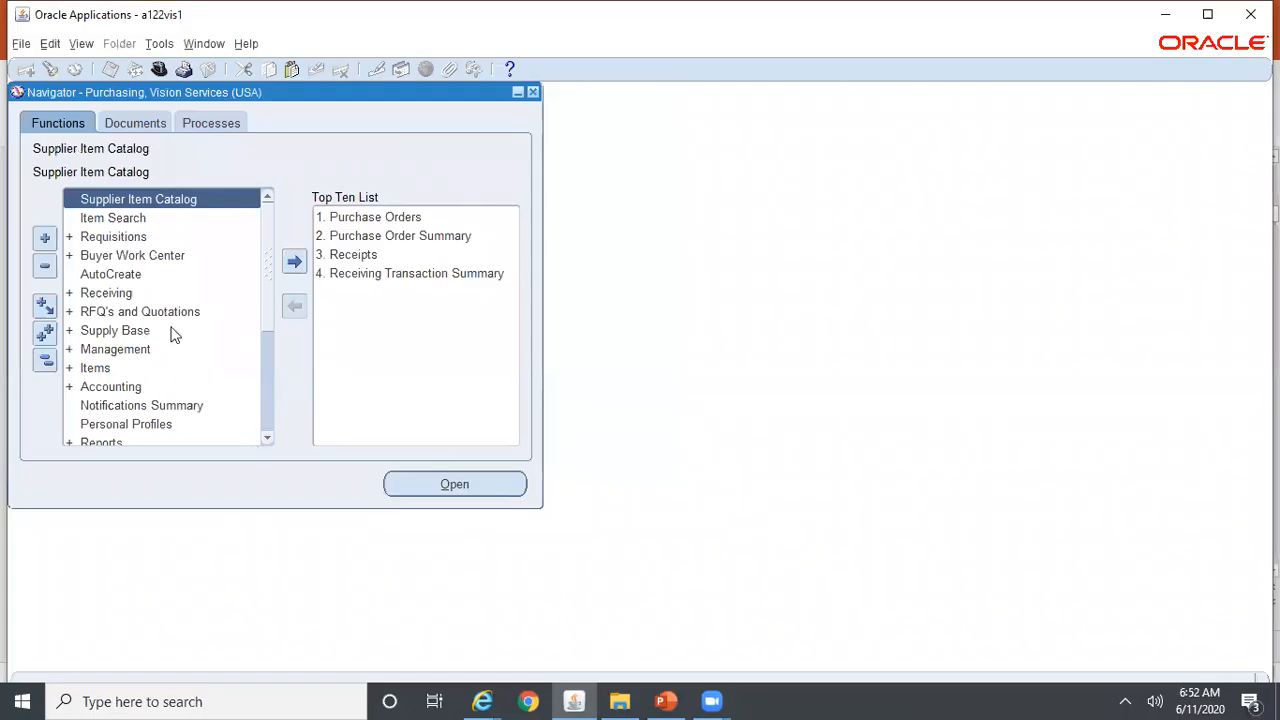
pyautogui.doubleClick(124, 387)
pyautogui.click(157, 408)
pyautogui.doubleClick(157, 407)
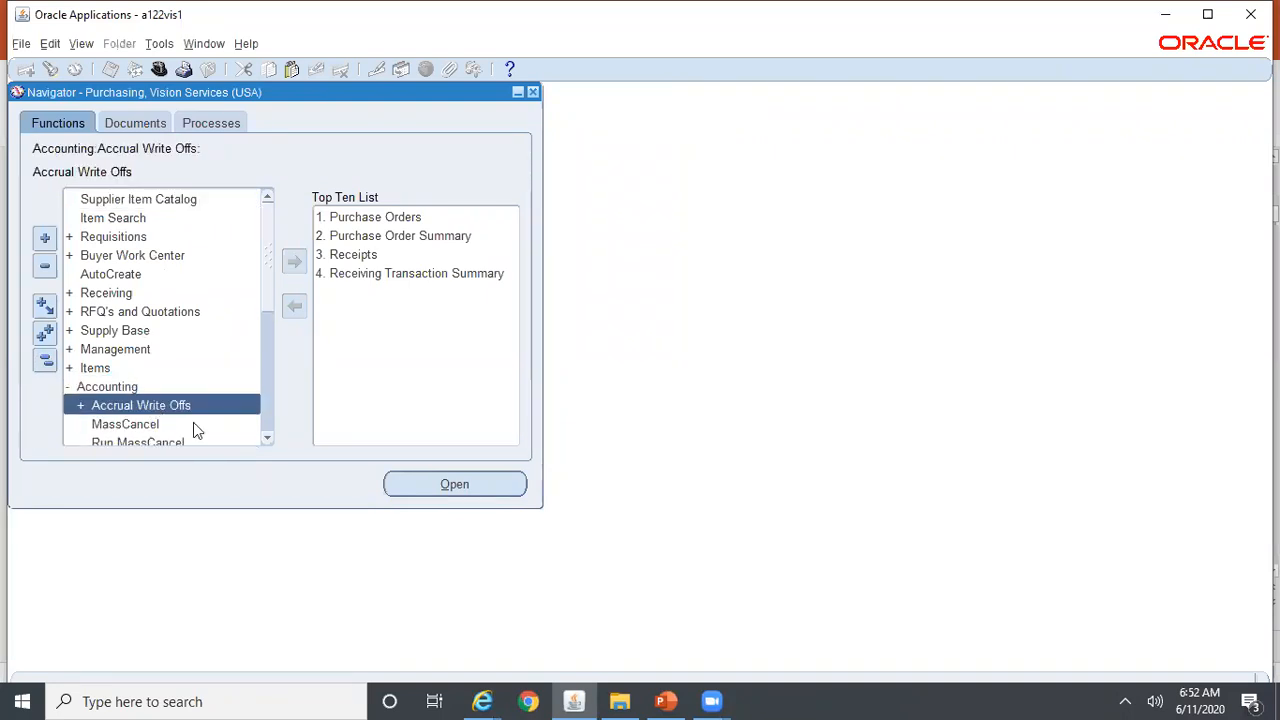
pyautogui.doubleClick(193, 424)
# Find the accrual accounts of the Vision Services operating unit, examine them, and close the Select Accrual Accounts window
pyautogui.write('Vision%S')
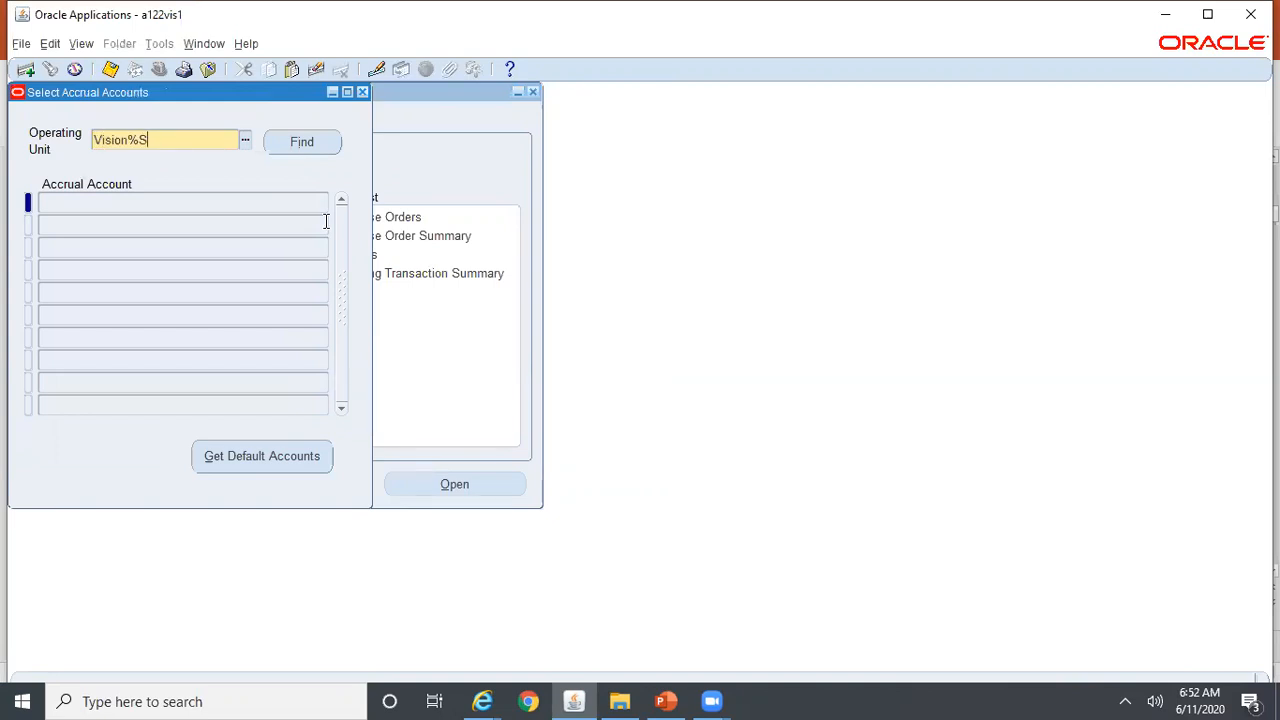
pyautogui.press('Tab')
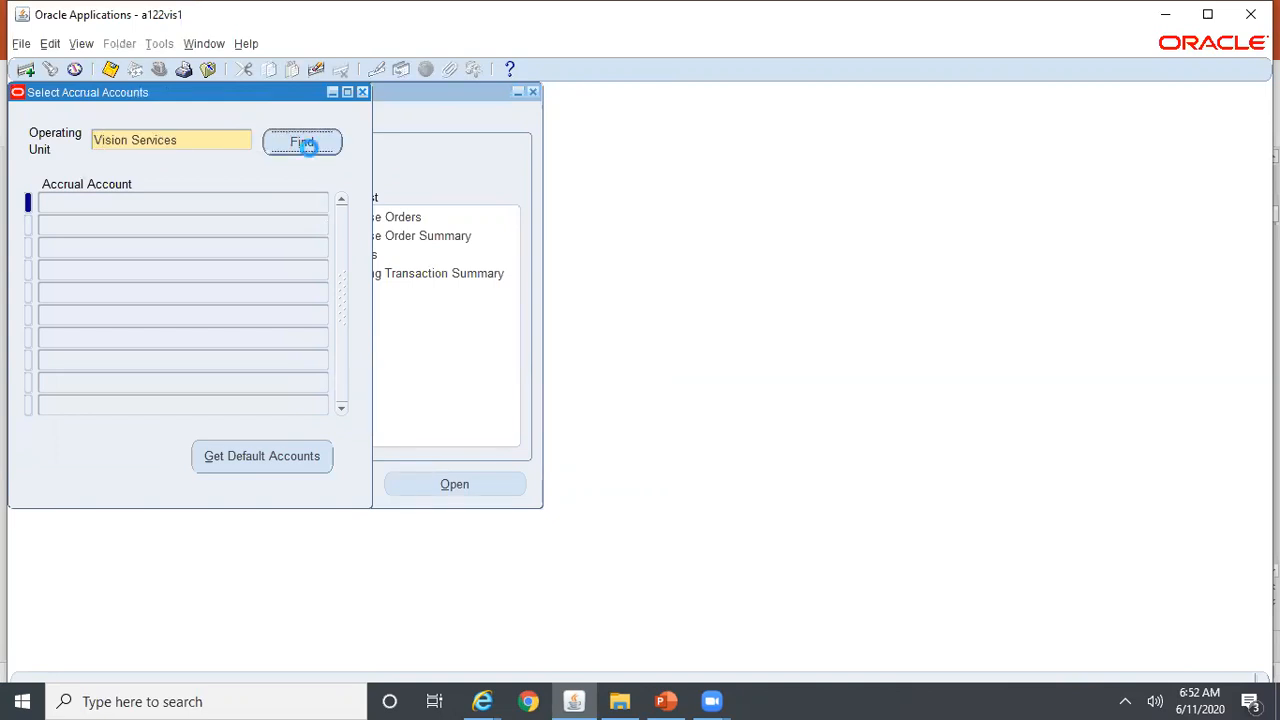
pyautogui.click(309, 148)
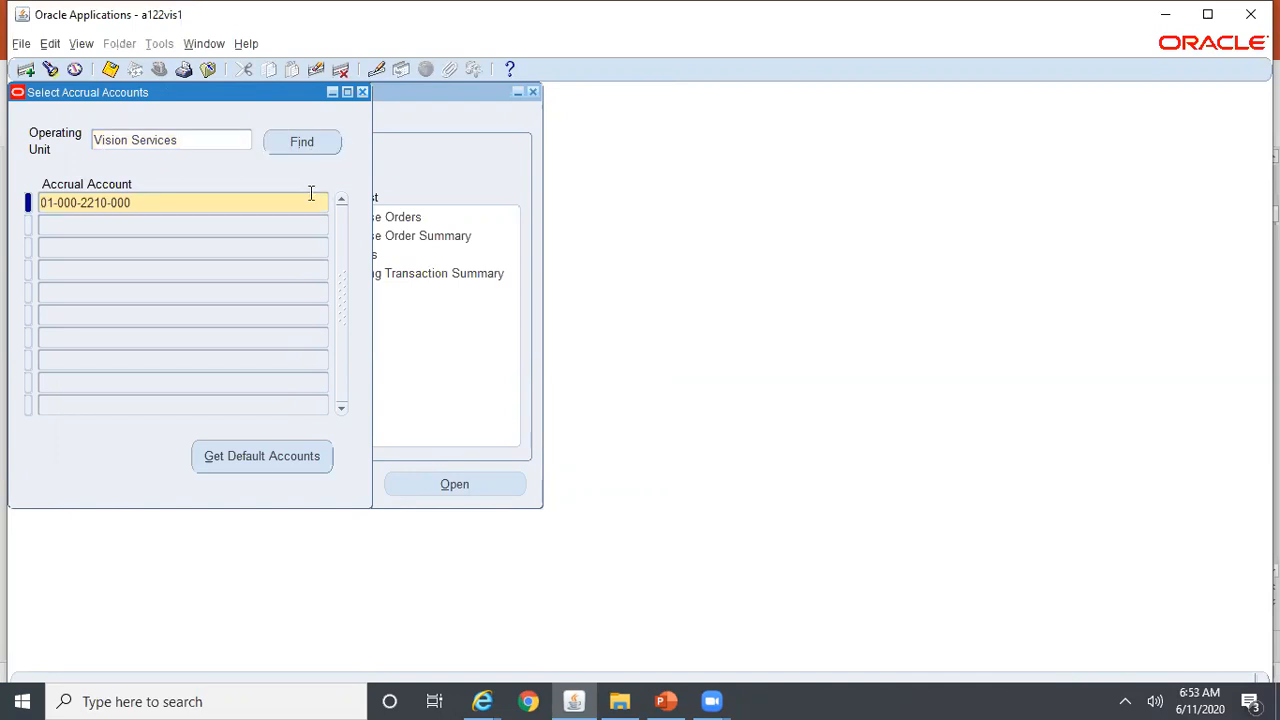
pyautogui.click(165, 205)
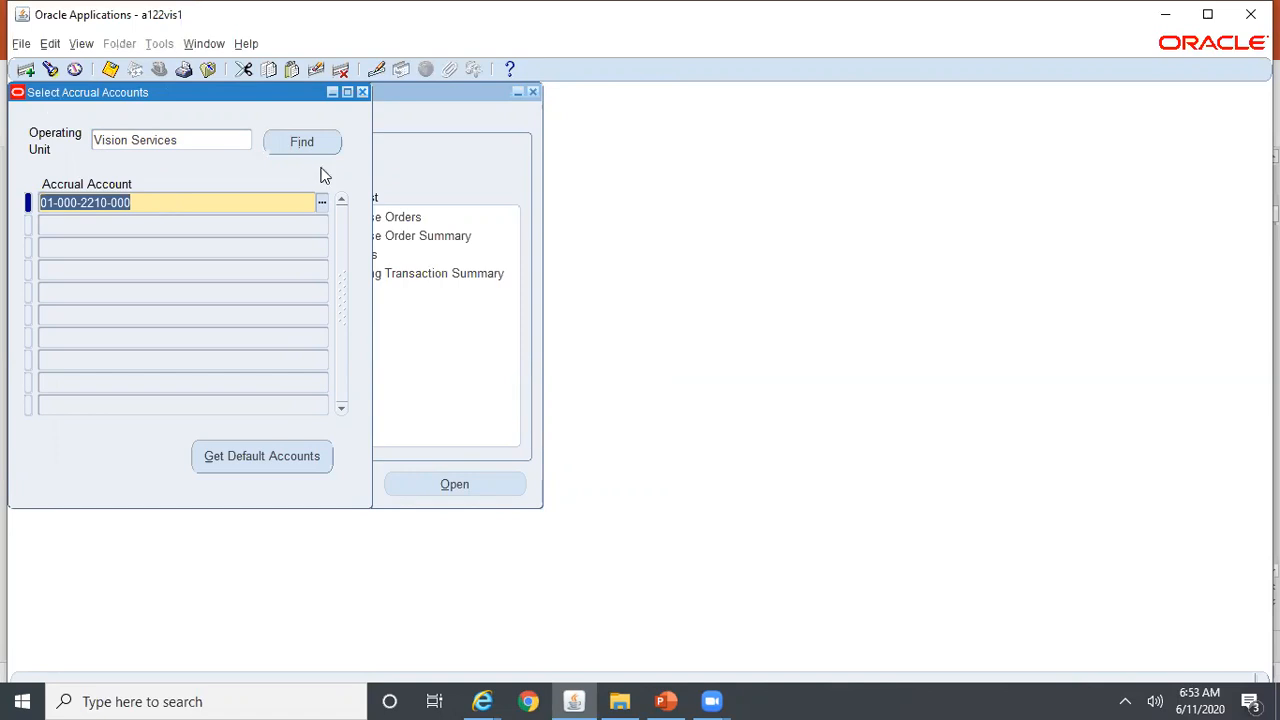
pyautogui.click(364, 93)
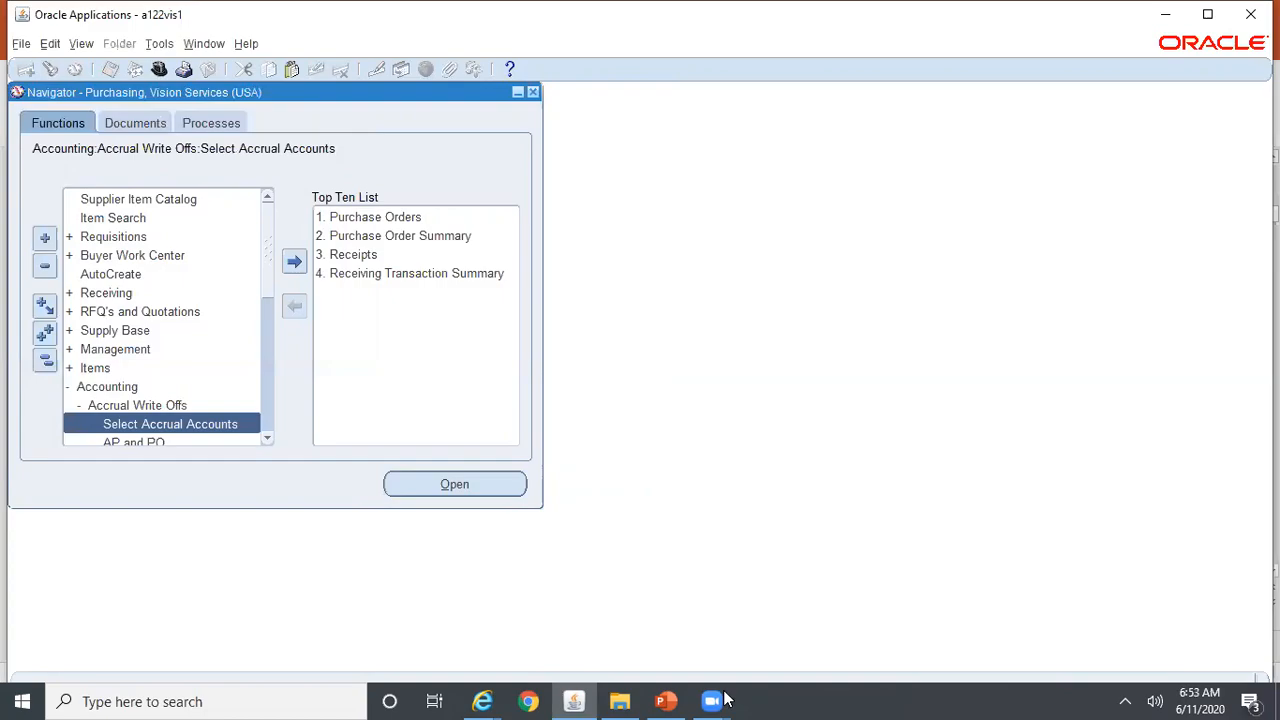
# Review the Pre Requisites and Accrual Reconciliation Load Process slides in PowerPoint alongside the Accrual Reconciliation Load Run date parameters in Oracle Applications
pyautogui.click(672, 700)
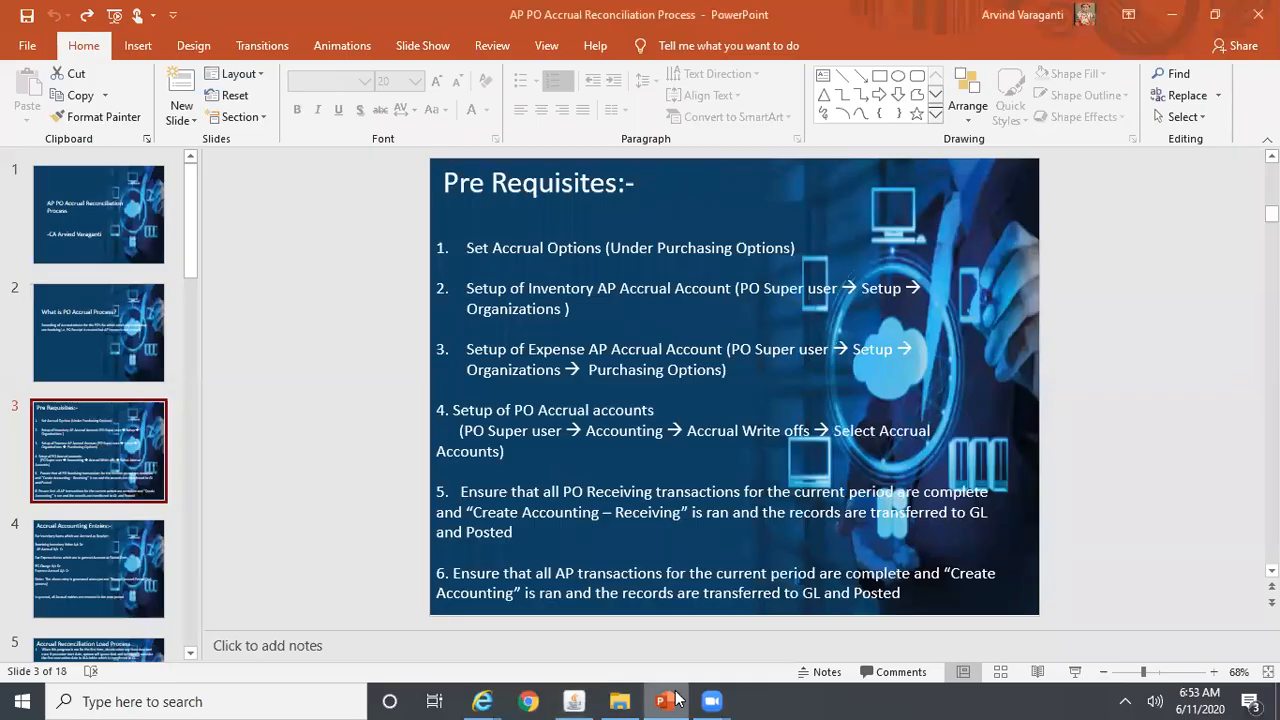
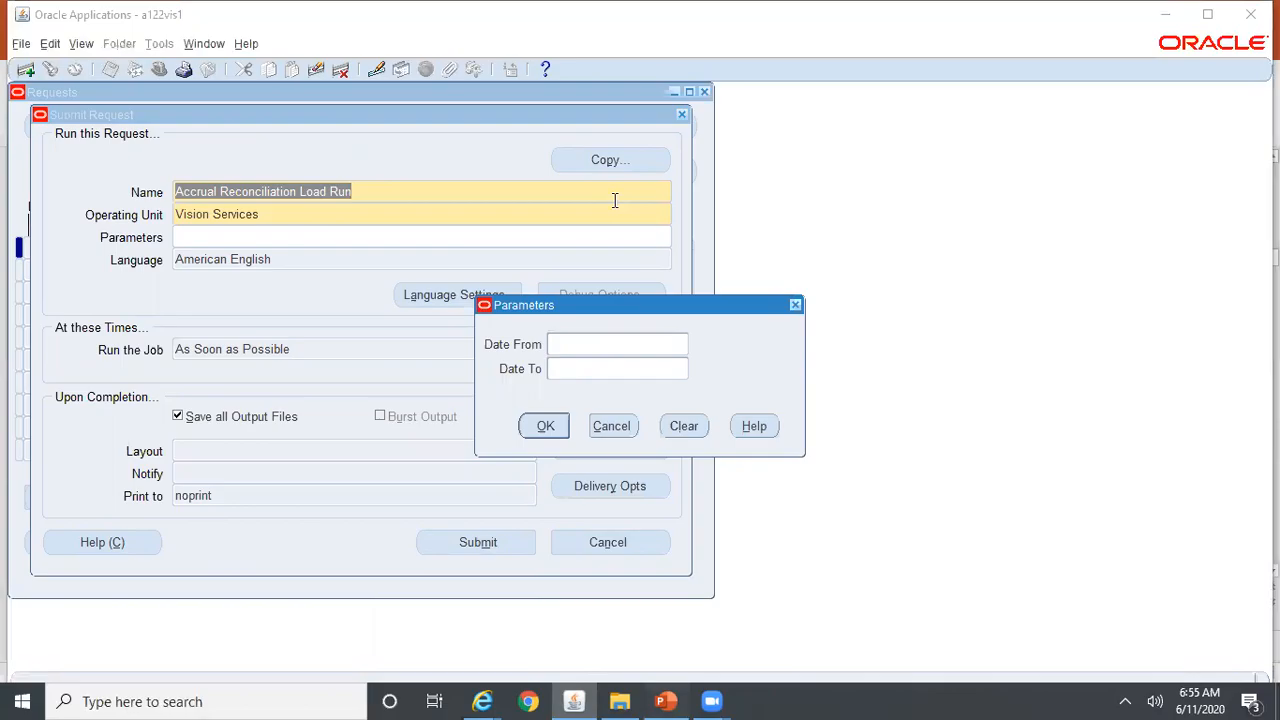
pyautogui.hotkey('alt', 'Tab')
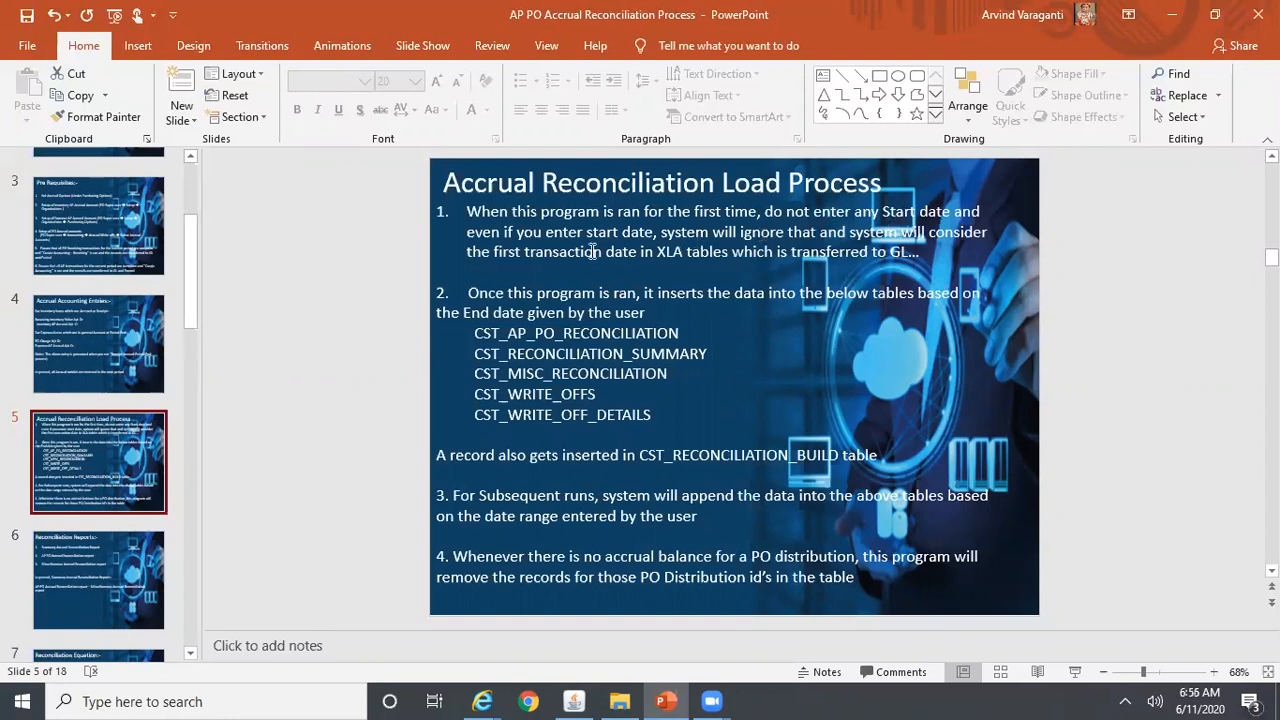
pyautogui.click(672, 700)
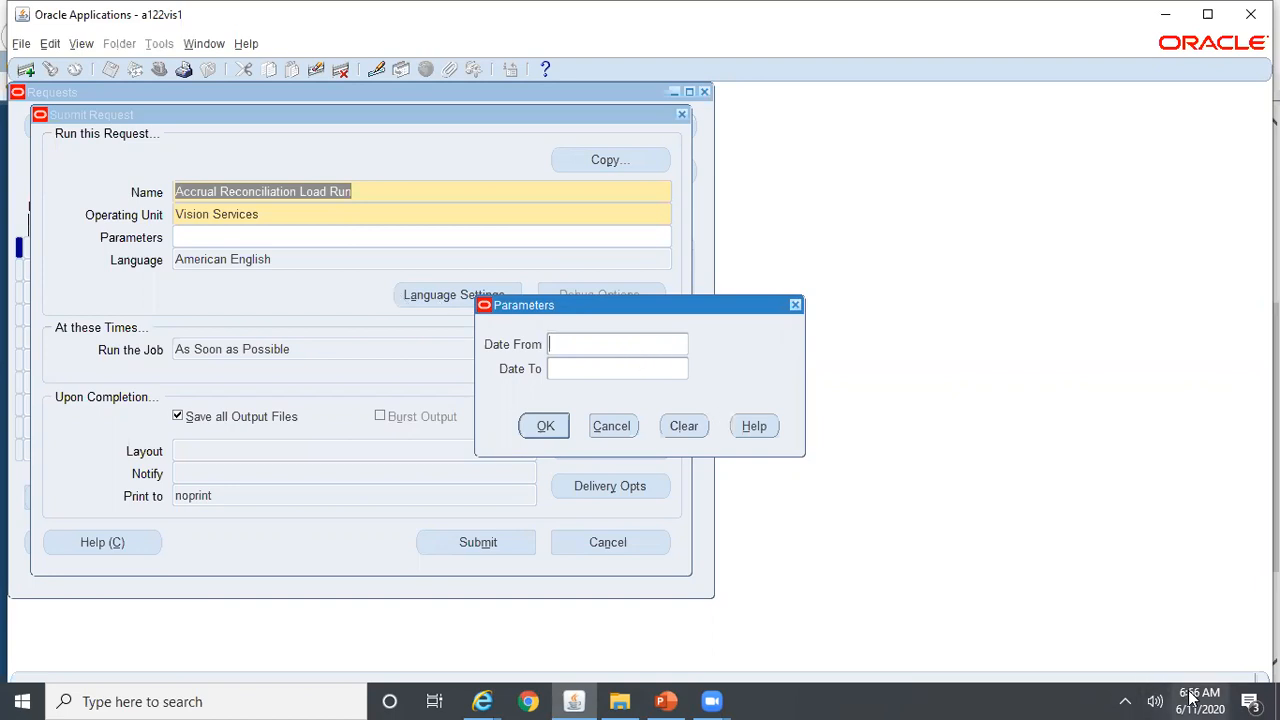
pyautogui.moveTo(1194, 692)
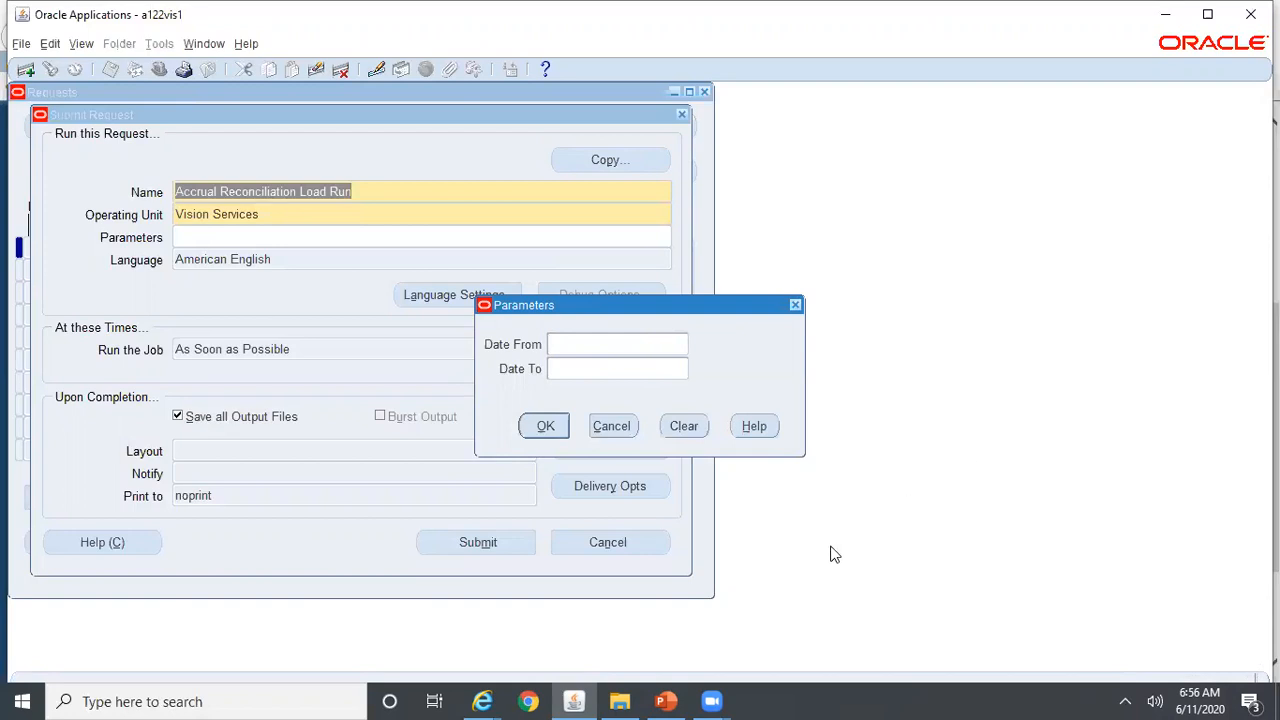
pyautogui.moveTo(678, 700)
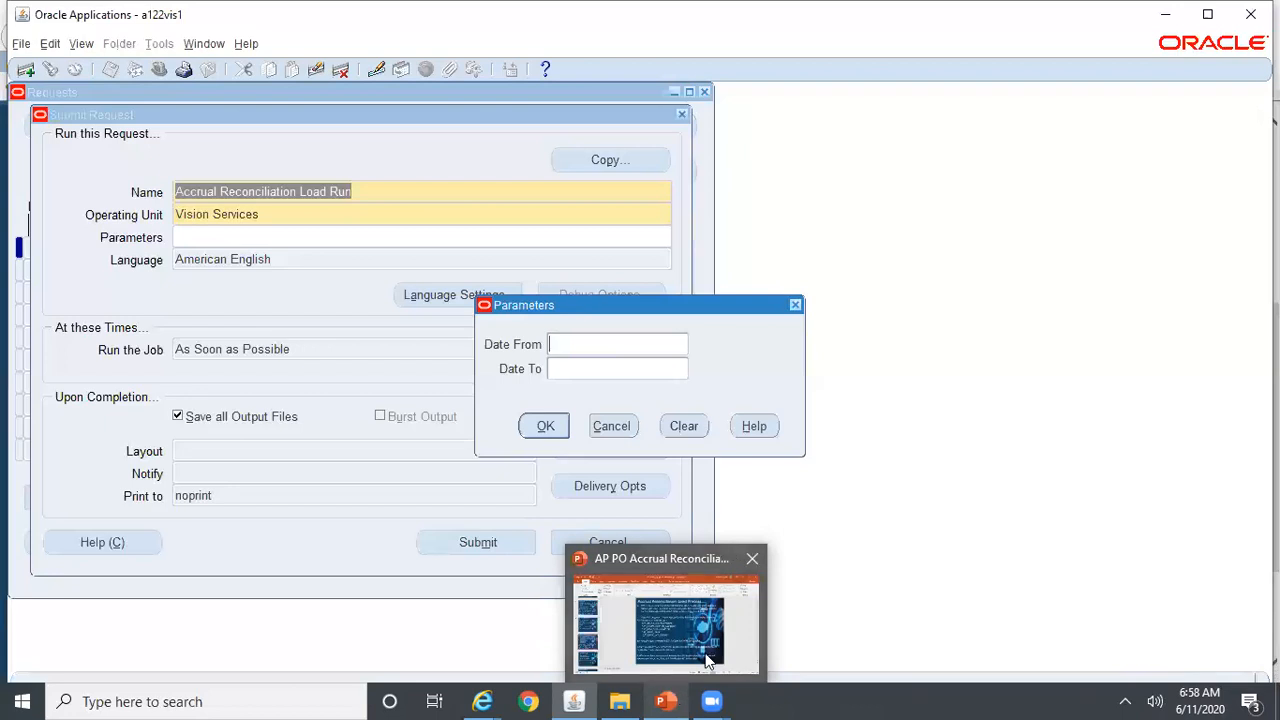
pyautogui.click(707, 658)
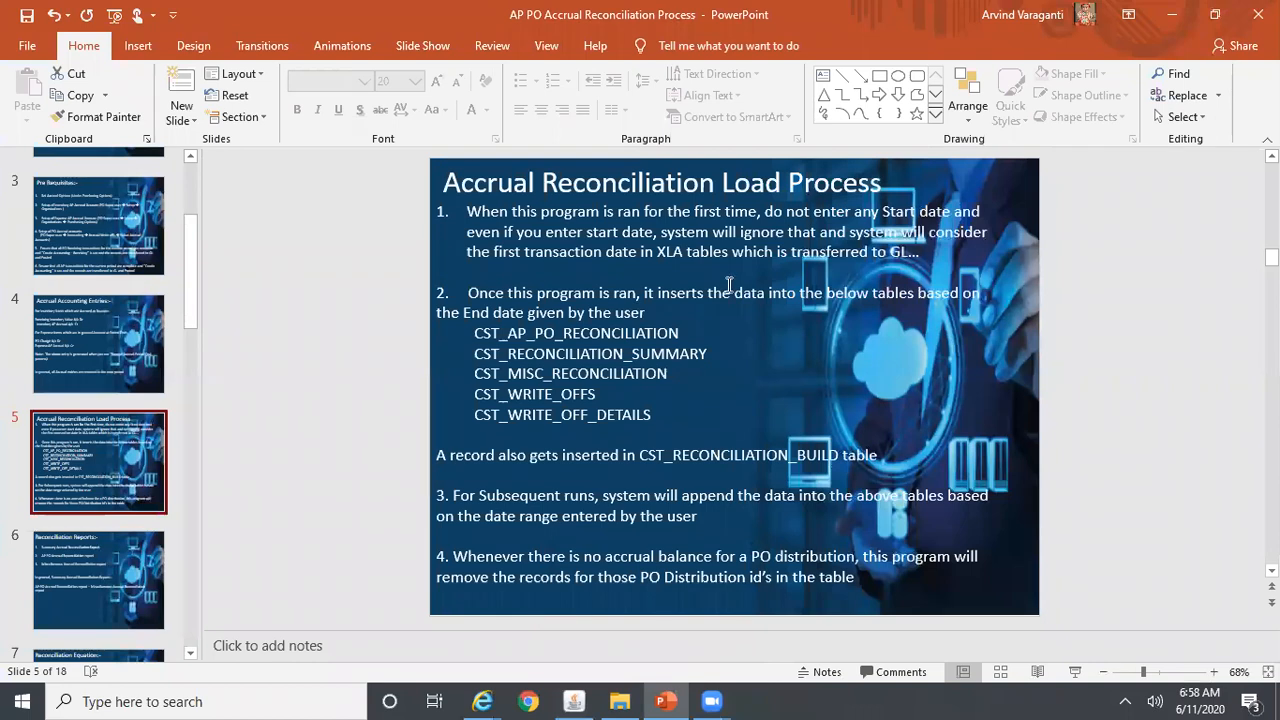